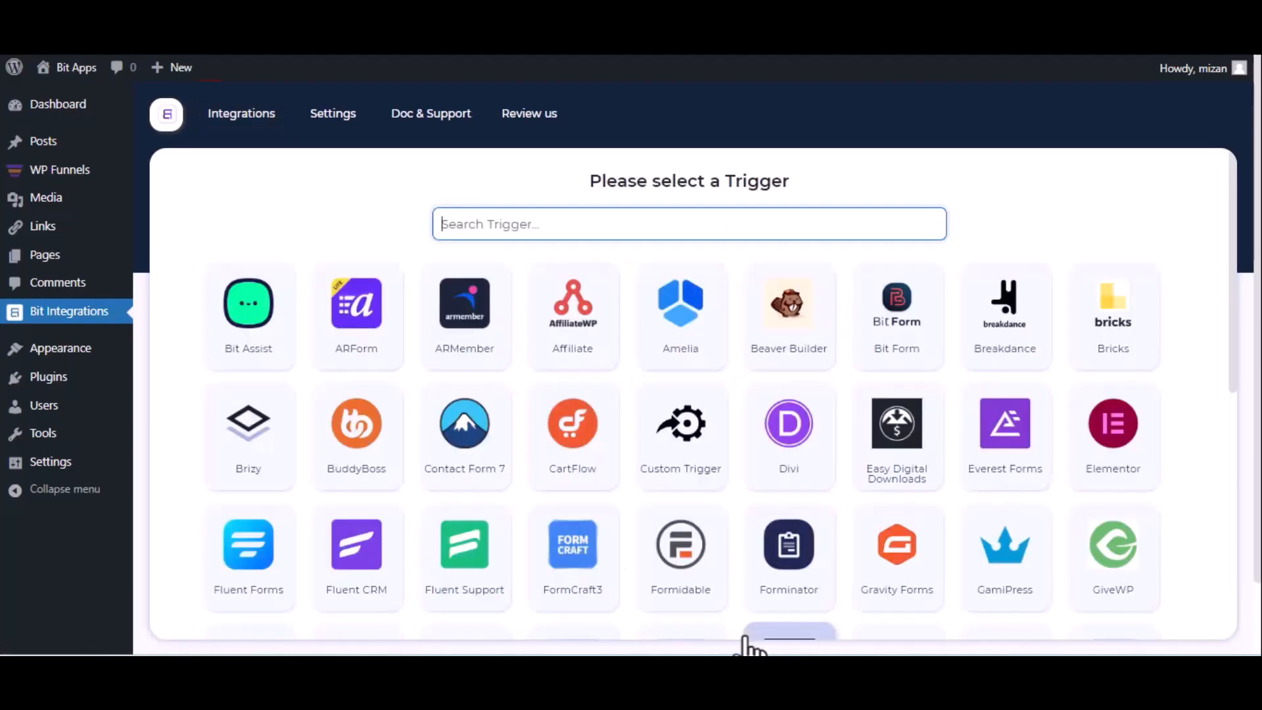
Set WPFunnels as the integration trigger, copying its webhook URL and starting the response fetch.
{"action": "type", "text": "wp"}
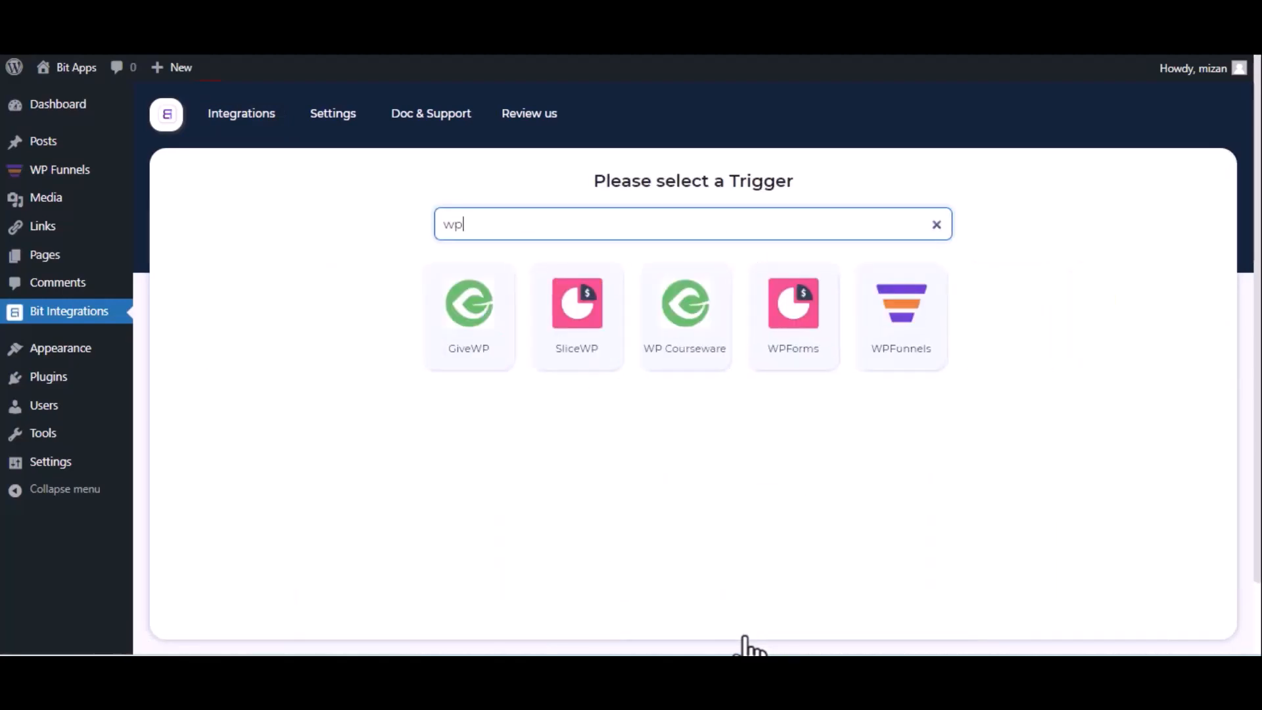
{"action": "left_click", "coordinate": [884, 345]}
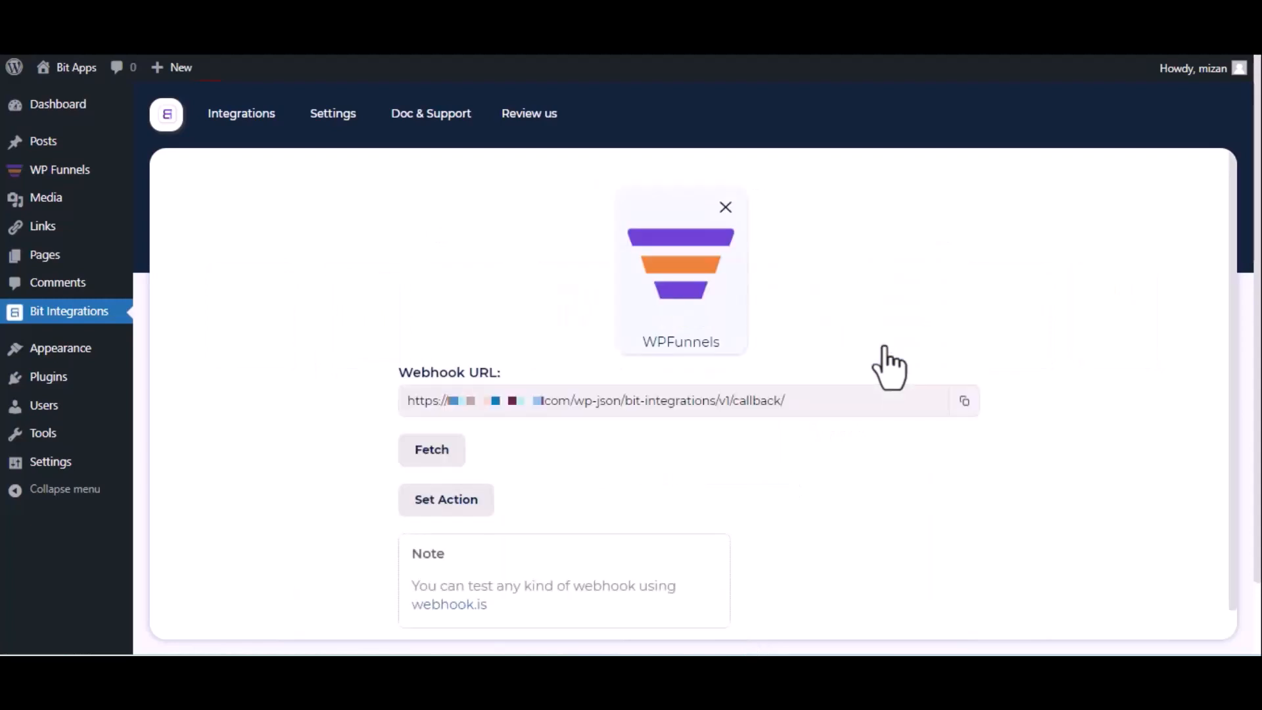
{"action": "left_click", "coordinate": [963, 402]}
{"action": "left_click", "coordinate": [416, 464]}
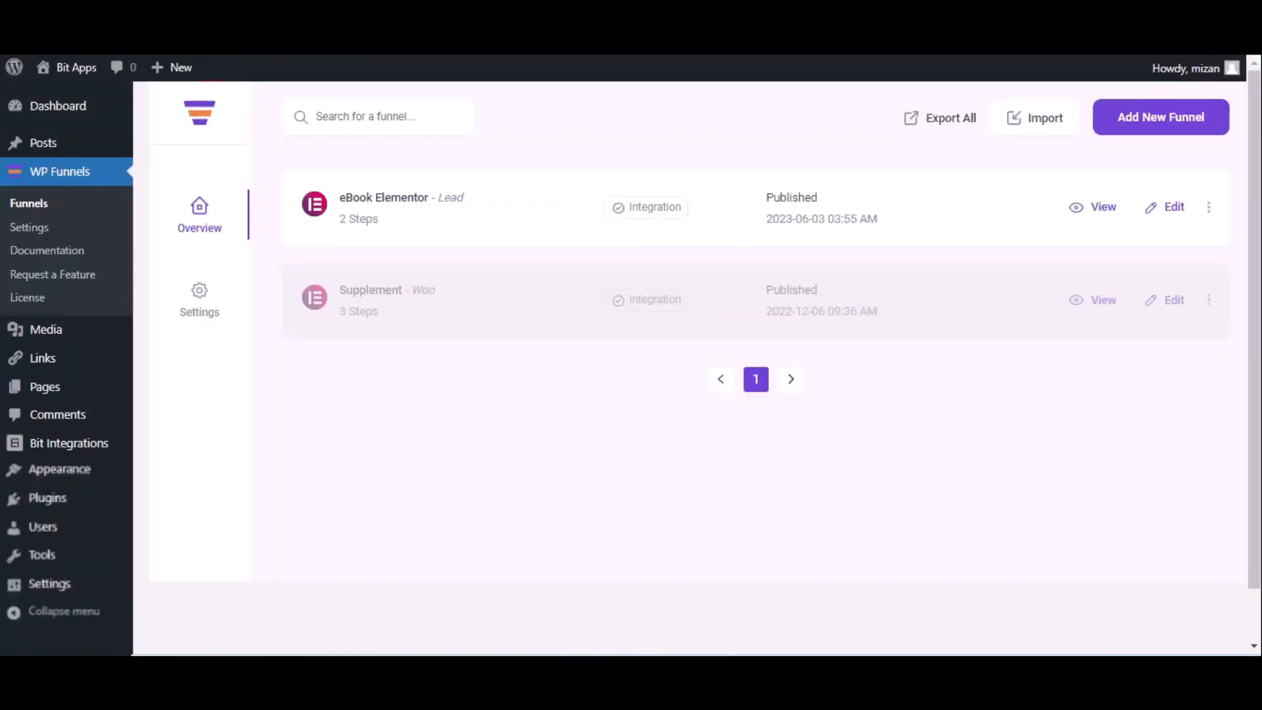
Edit the eBook Elementor funnel in WP Funnels and start adding a webhook to it.
{"action": "left_click", "coordinate": [1175, 208]}
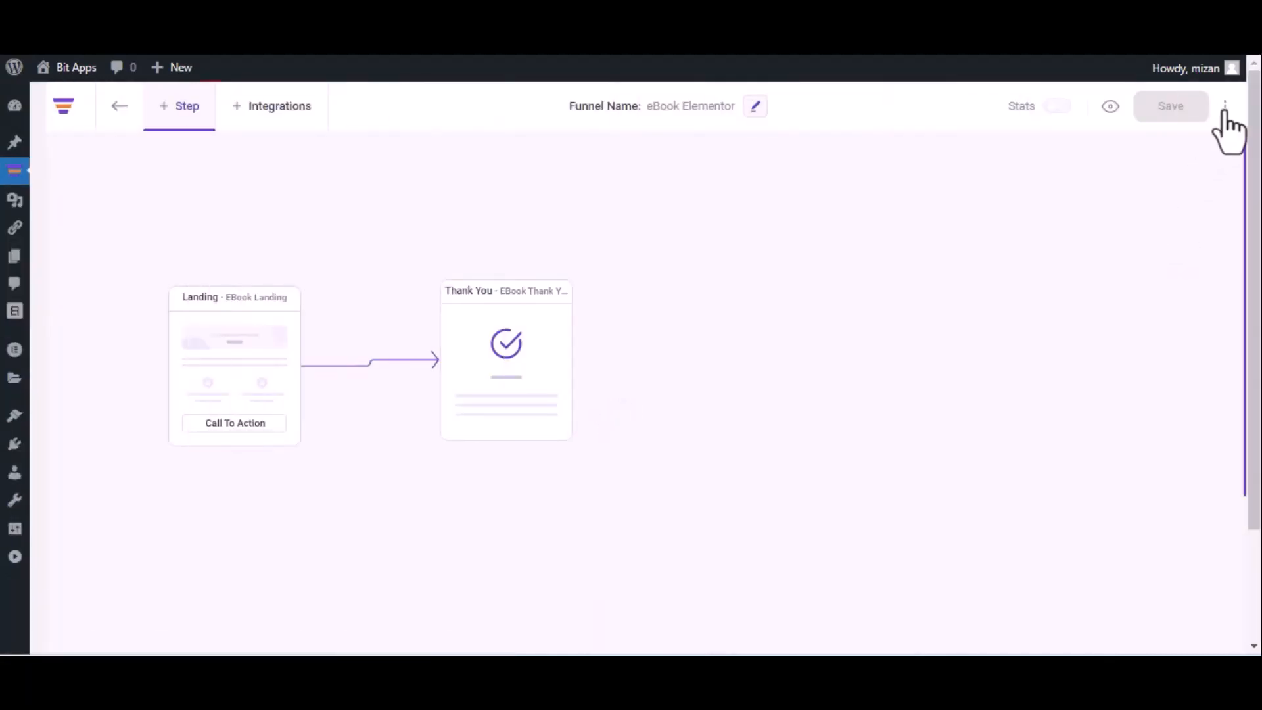
{"action": "left_click", "coordinate": [1226, 106]}
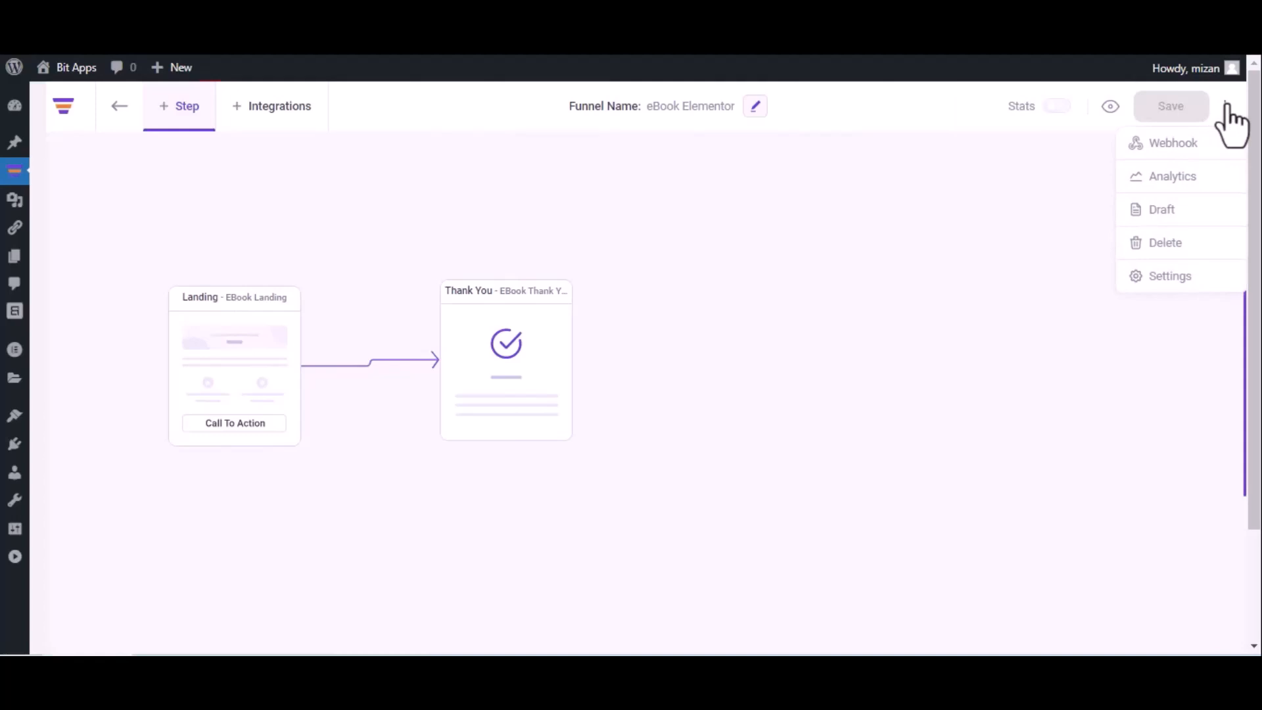
{"action": "left_click", "coordinate": [1199, 140]}
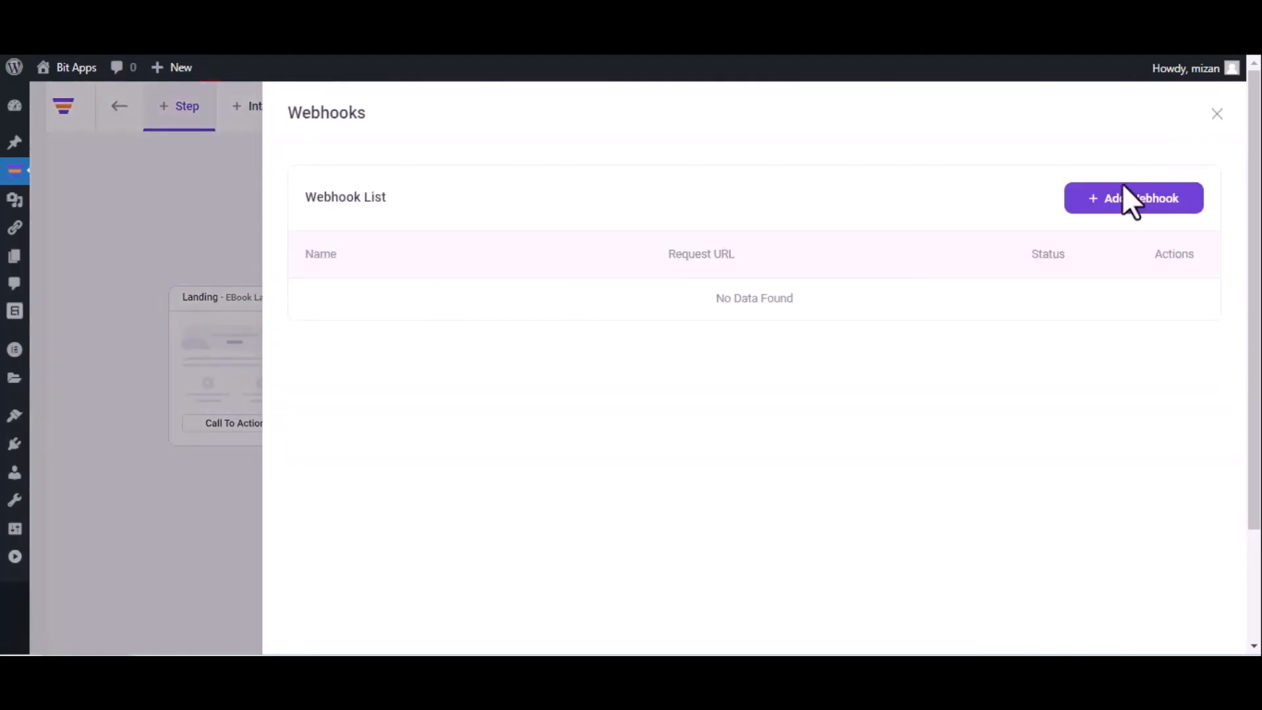
{"action": "left_click", "coordinate": [1127, 201]}
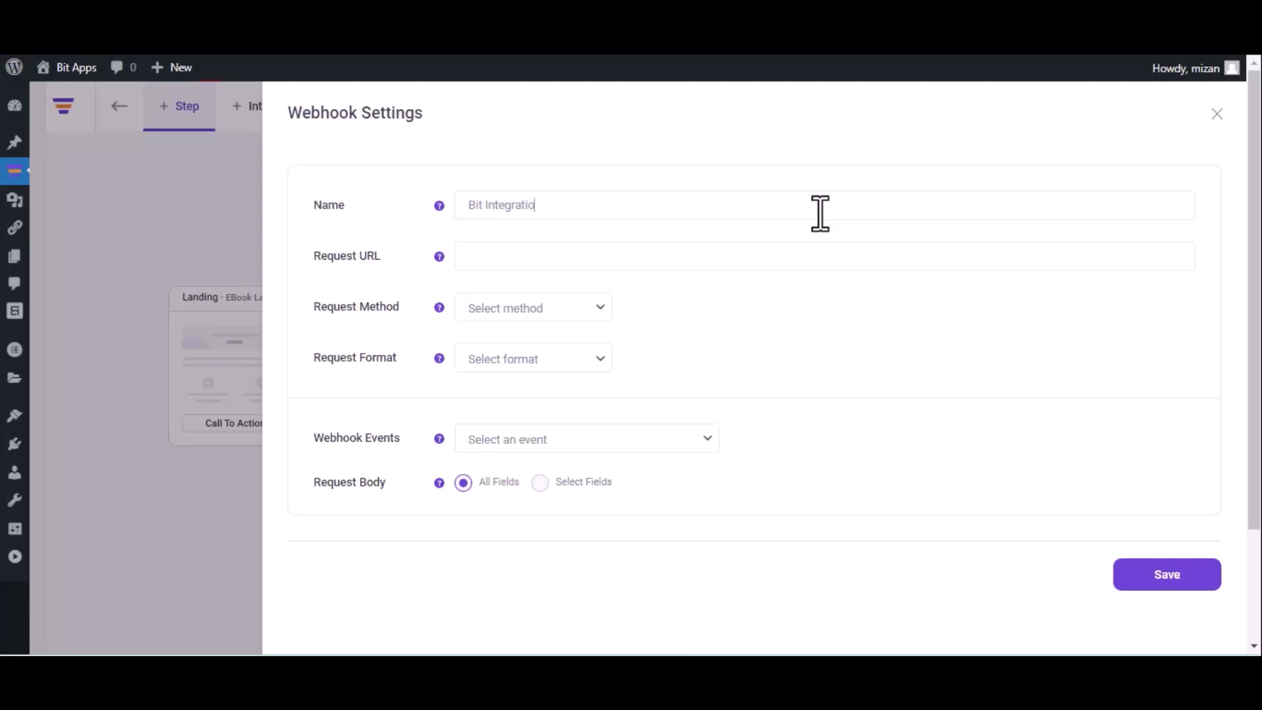
Name the webhook Bit Integrations and paste the copied webhook URL as its request URL.
{"action": "left_click", "coordinate": [820, 213]}
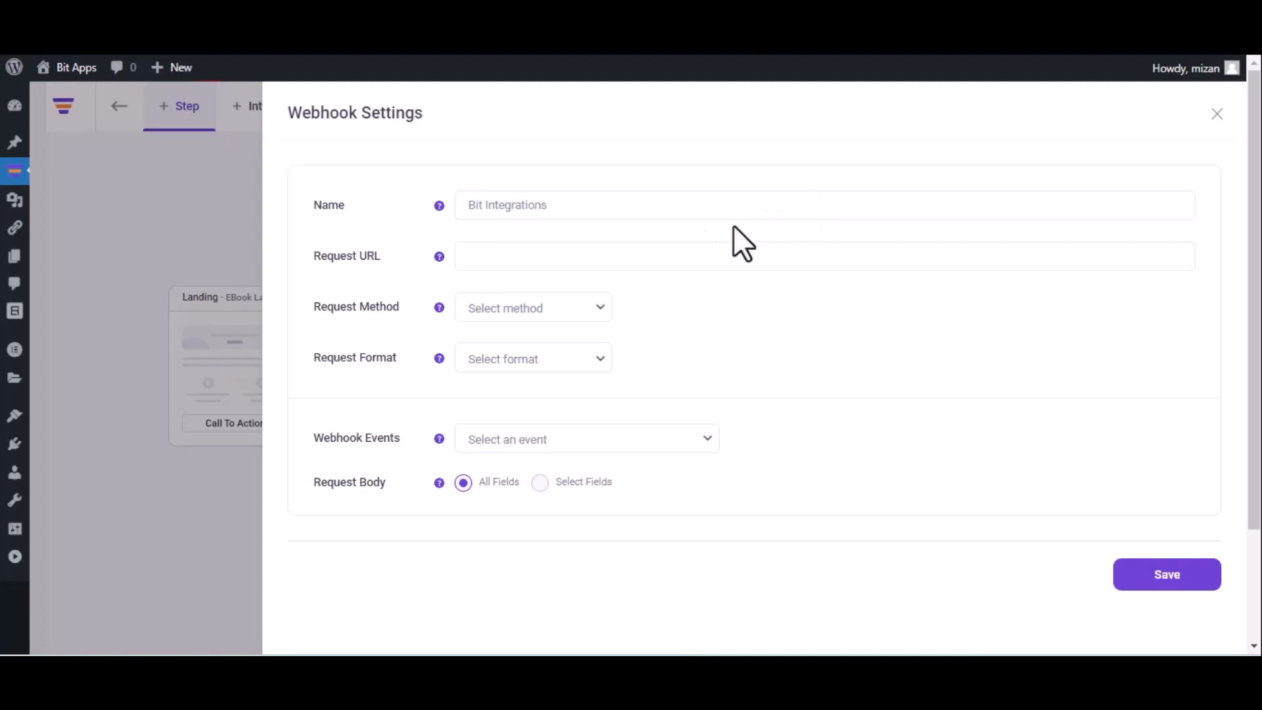
{"action": "left_click", "coordinate": [628, 254]}
{"action": "key", "text": "ctrl+v"}
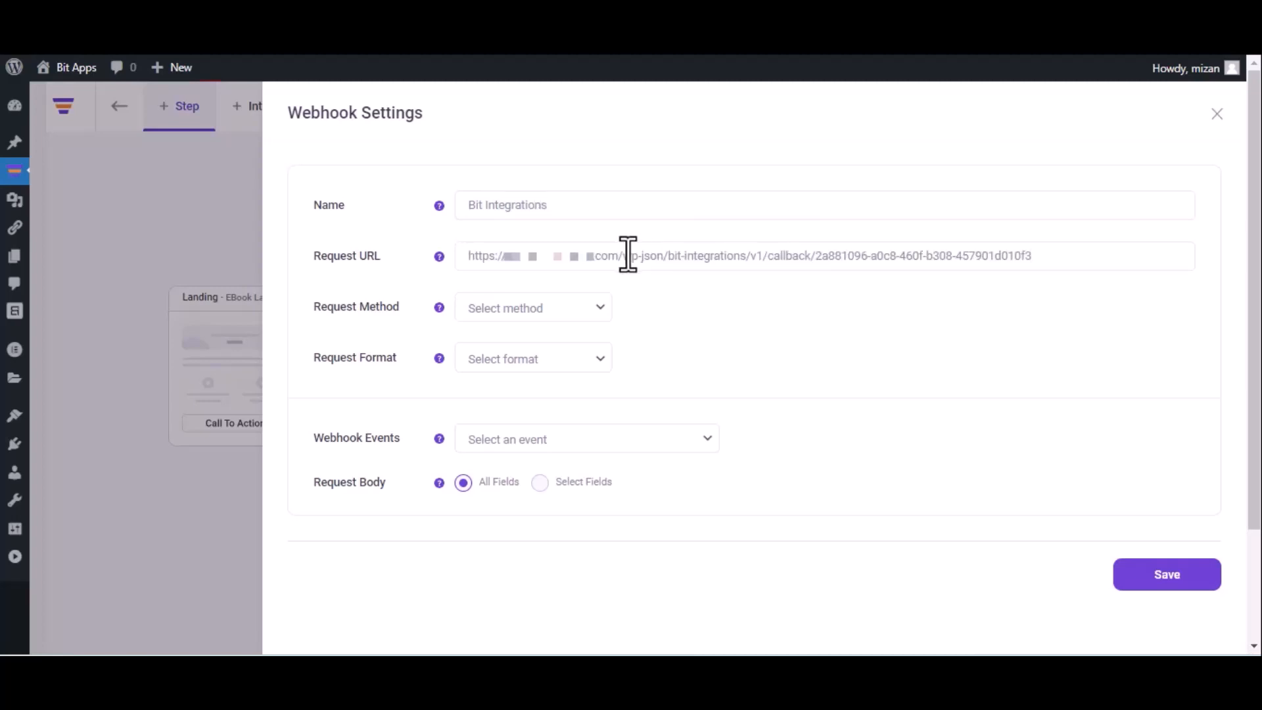
Set the webhook's method to POST, format to JSON and event to After Optin Form Submitted (eBook Landing), and save it.
{"action": "left_click", "coordinate": [543, 316]}
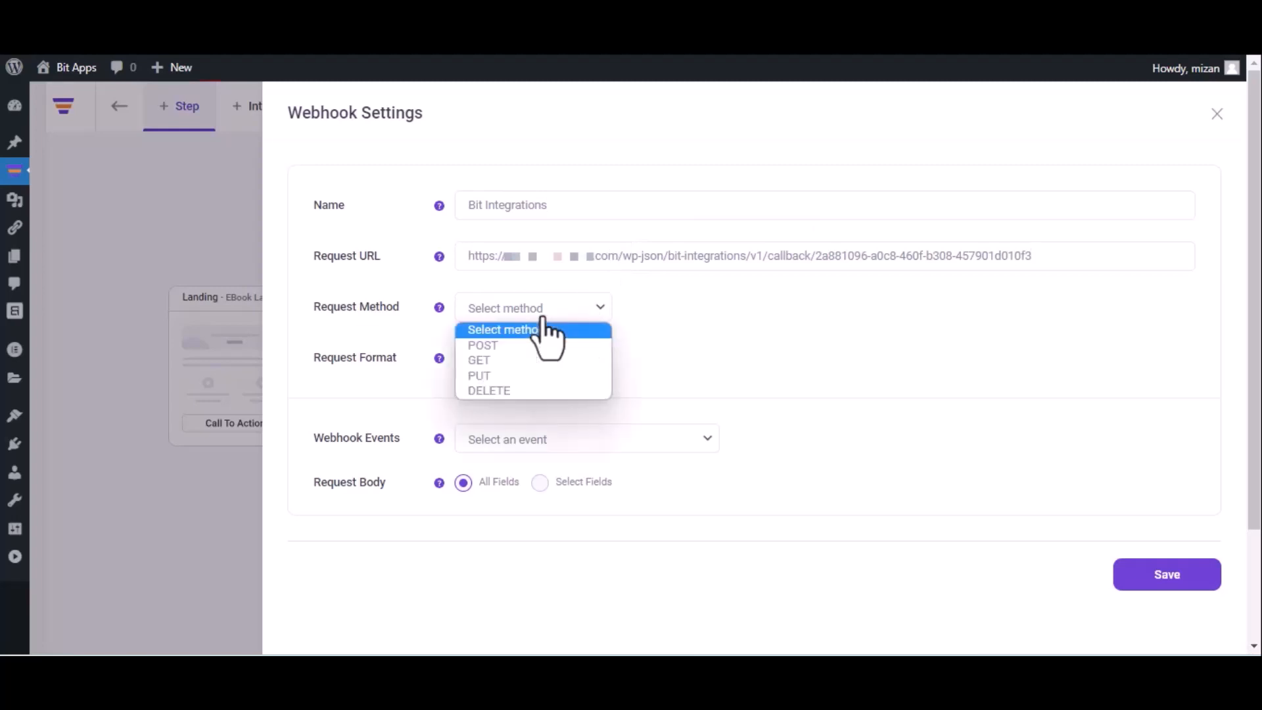
{"action": "left_click", "coordinate": [531, 348]}
{"action": "left_click", "coordinate": [533, 358]}
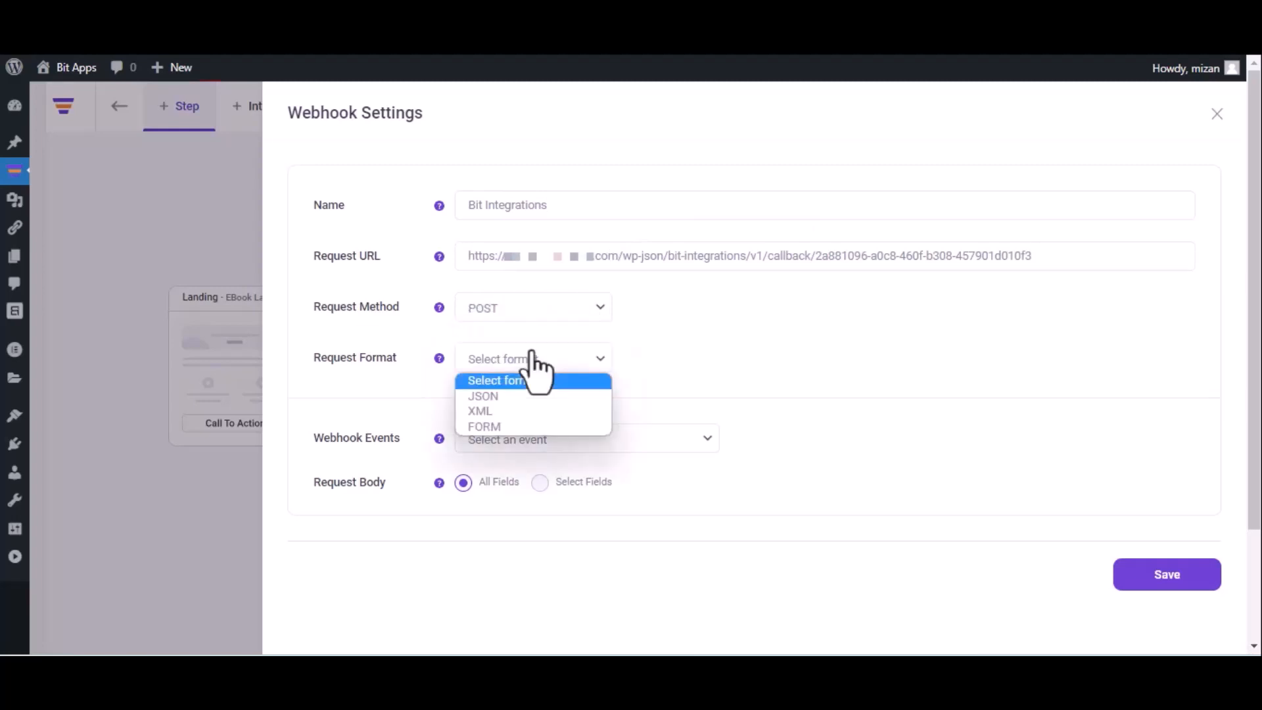
{"action": "left_click", "coordinate": [522, 395]}
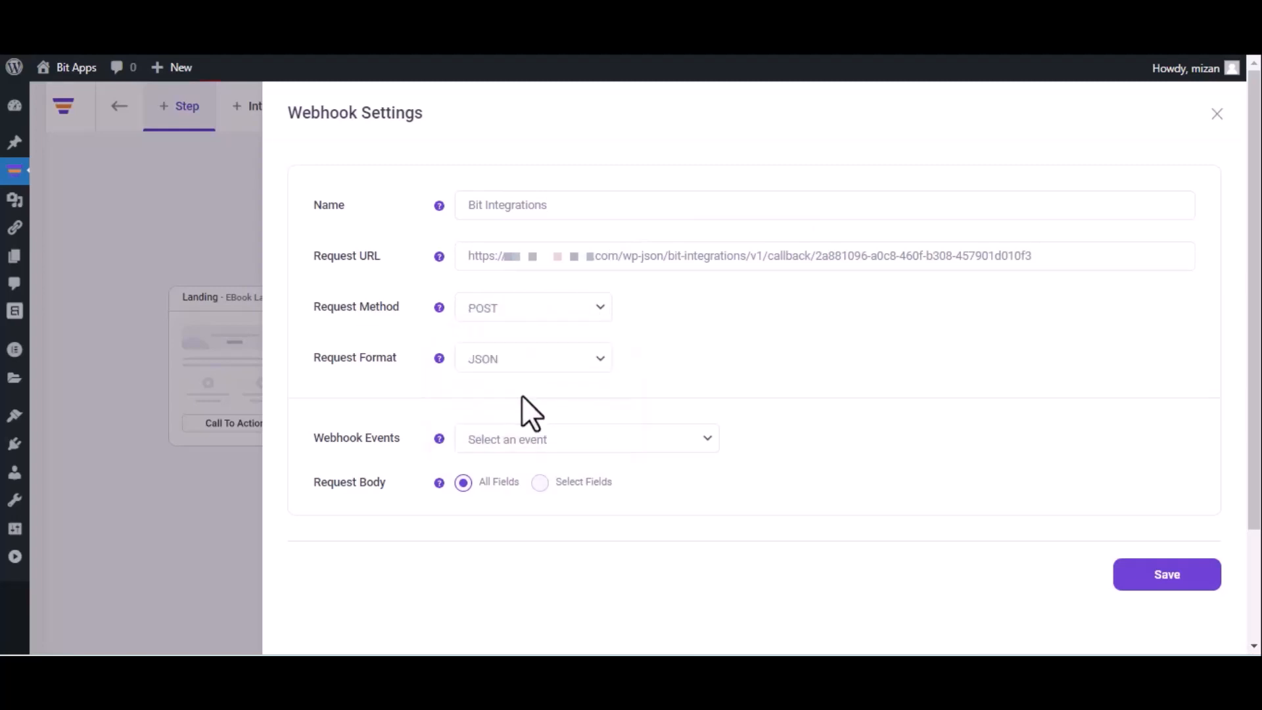
{"action": "left_click", "coordinate": [554, 438]}
{"action": "left_click", "coordinate": [551, 481]}
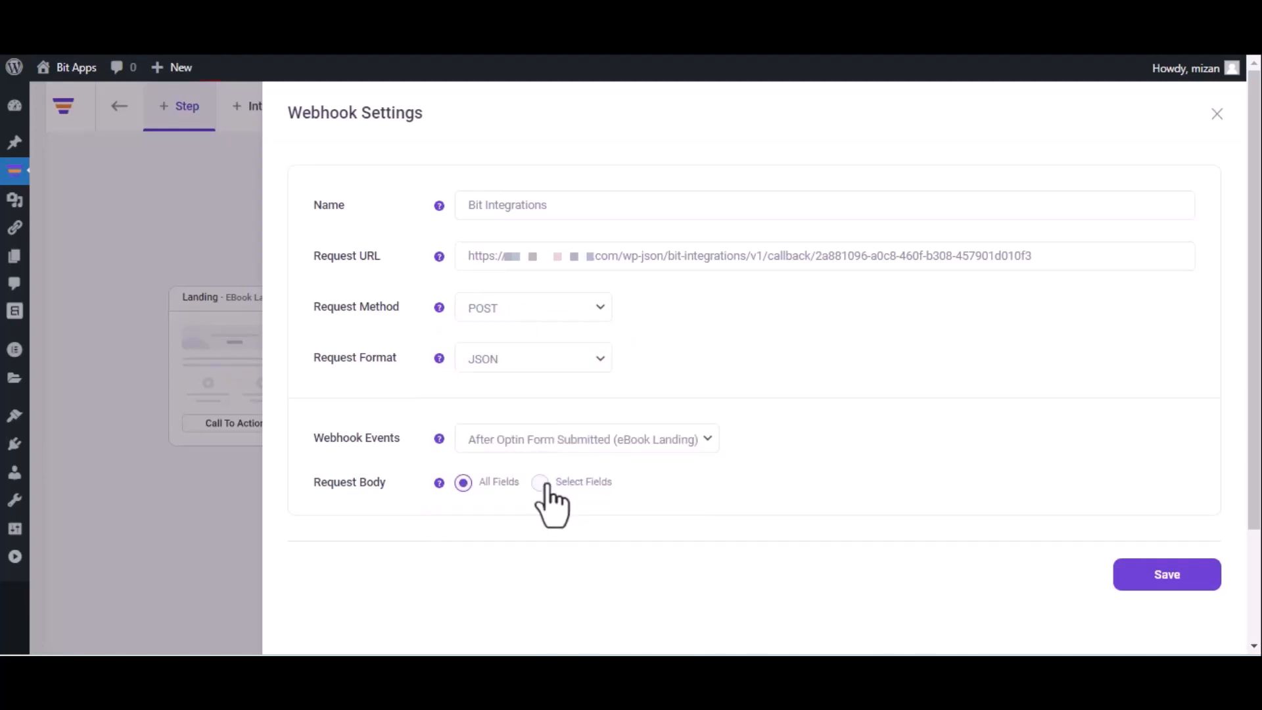
{"action": "left_click", "coordinate": [1163, 588]}
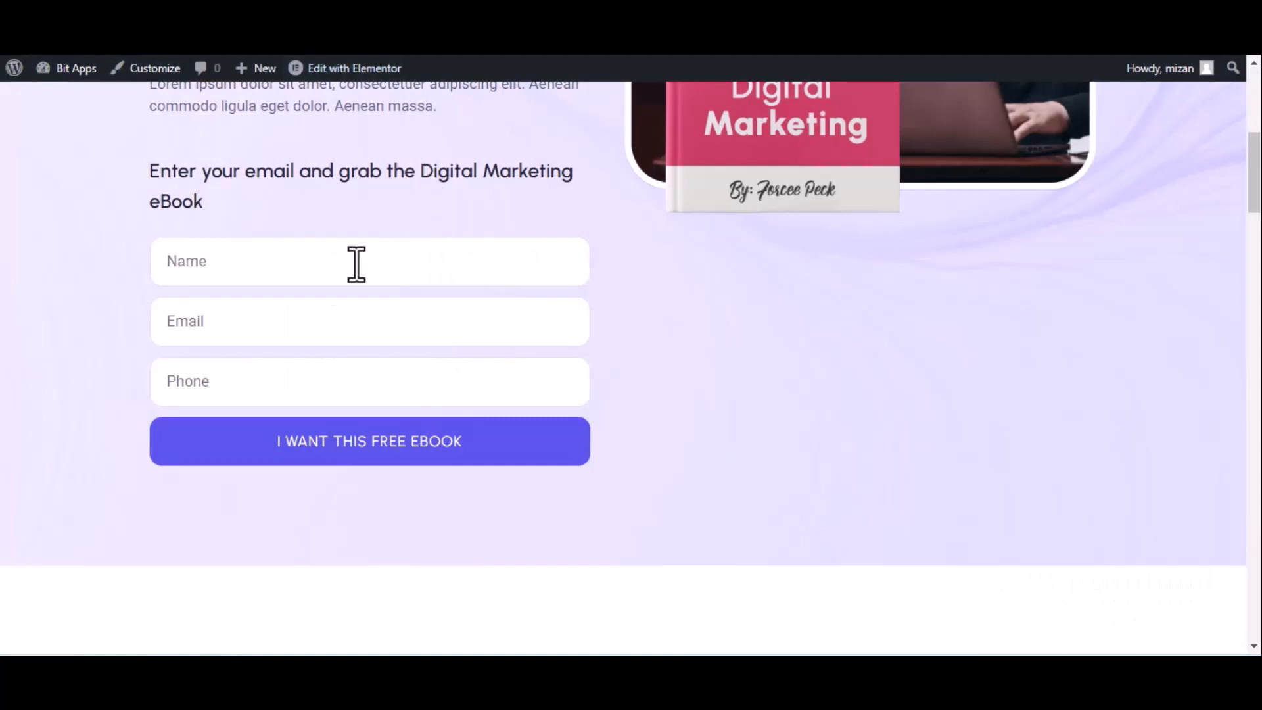
Fill in the eBook landing page's opt-in form with name Bit Integrations, a contact e-mail and a phone number, and submit it.
{"action": "left_click", "coordinate": [357, 264]}
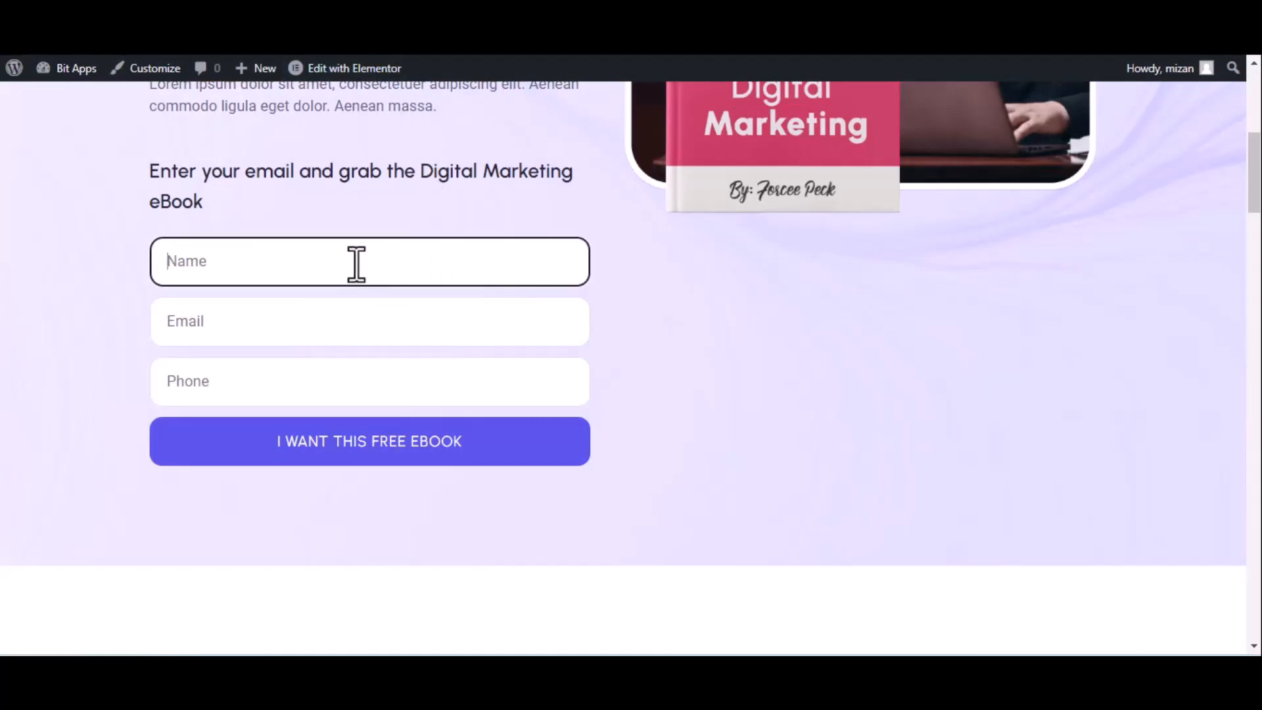
{"action": "type", "text": "Bit Integrations"}
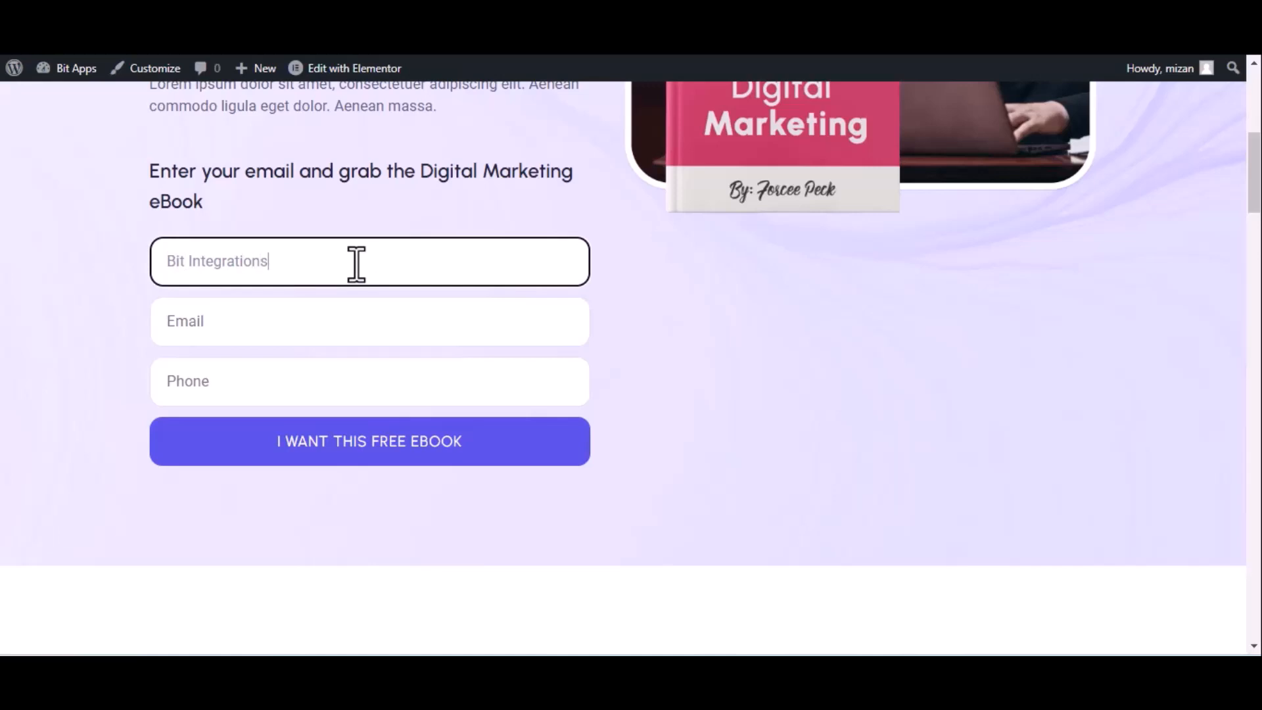
{"action": "left_click", "coordinate": [278, 332]}
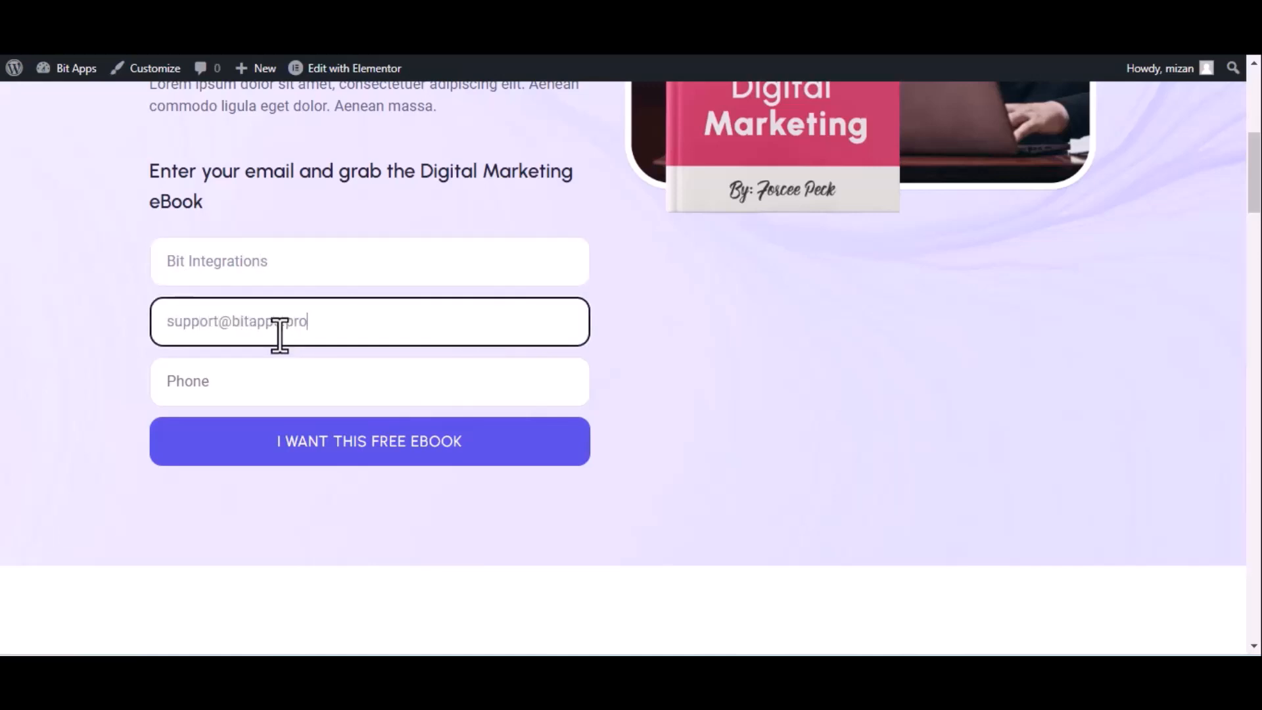
{"action": "left_click", "coordinate": [281, 380]}
{"action": "type", "text": "44455"}
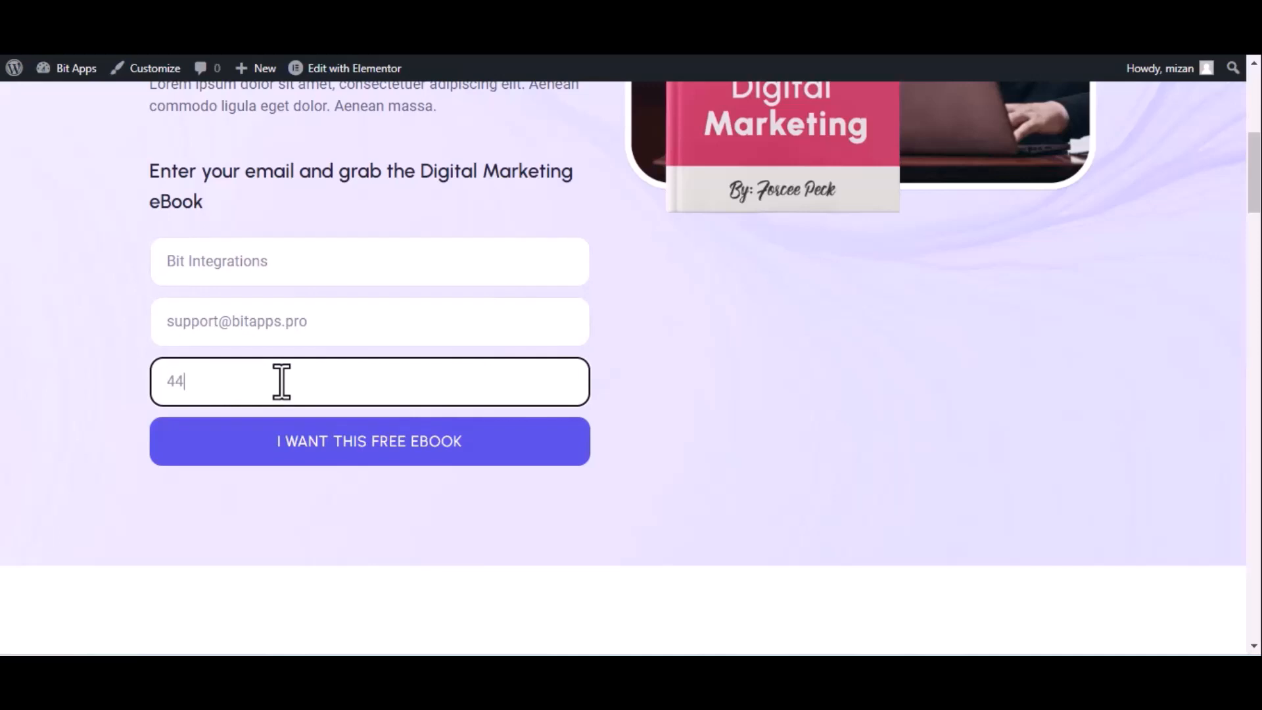
{"action": "type", "text": "5666"}
{"action": "left_click", "coordinate": [323, 444]}
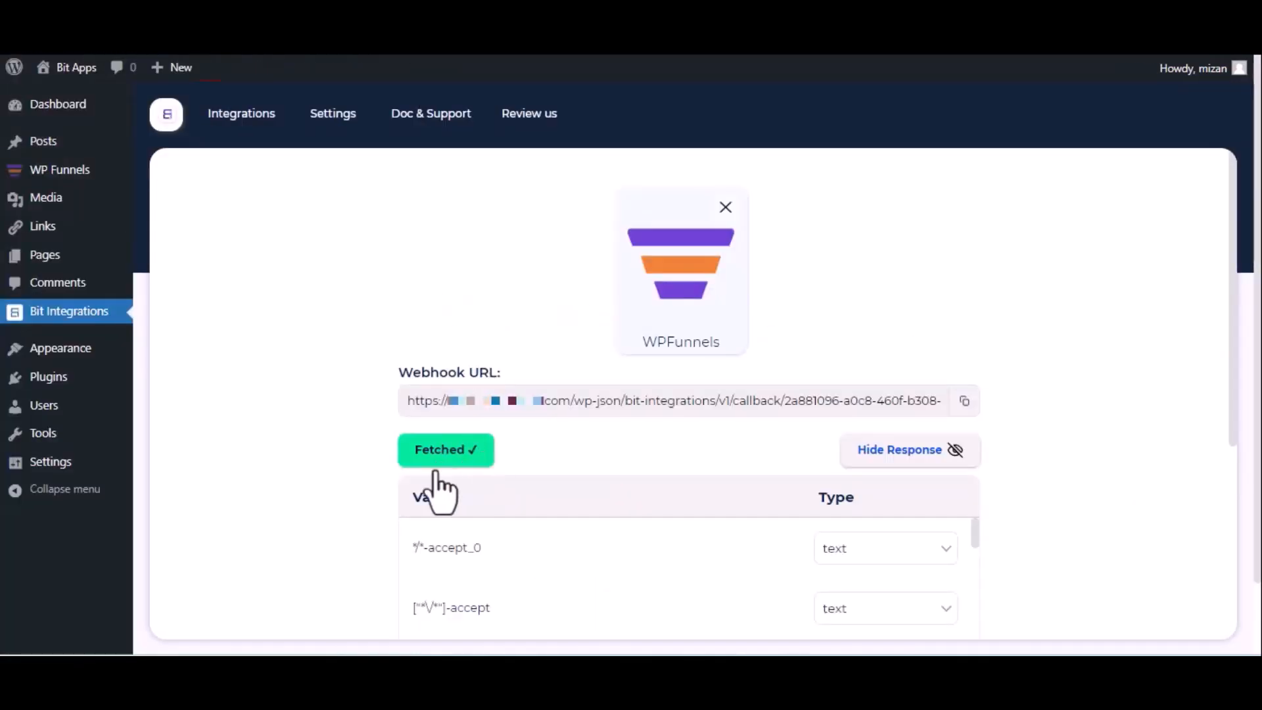
Set Zoho Campaigns as the integration's action and choose zoho.com as its data center.
{"action": "scroll", "coordinate": [444, 483], "scroll_direction": "down", "scroll_amount": 5}
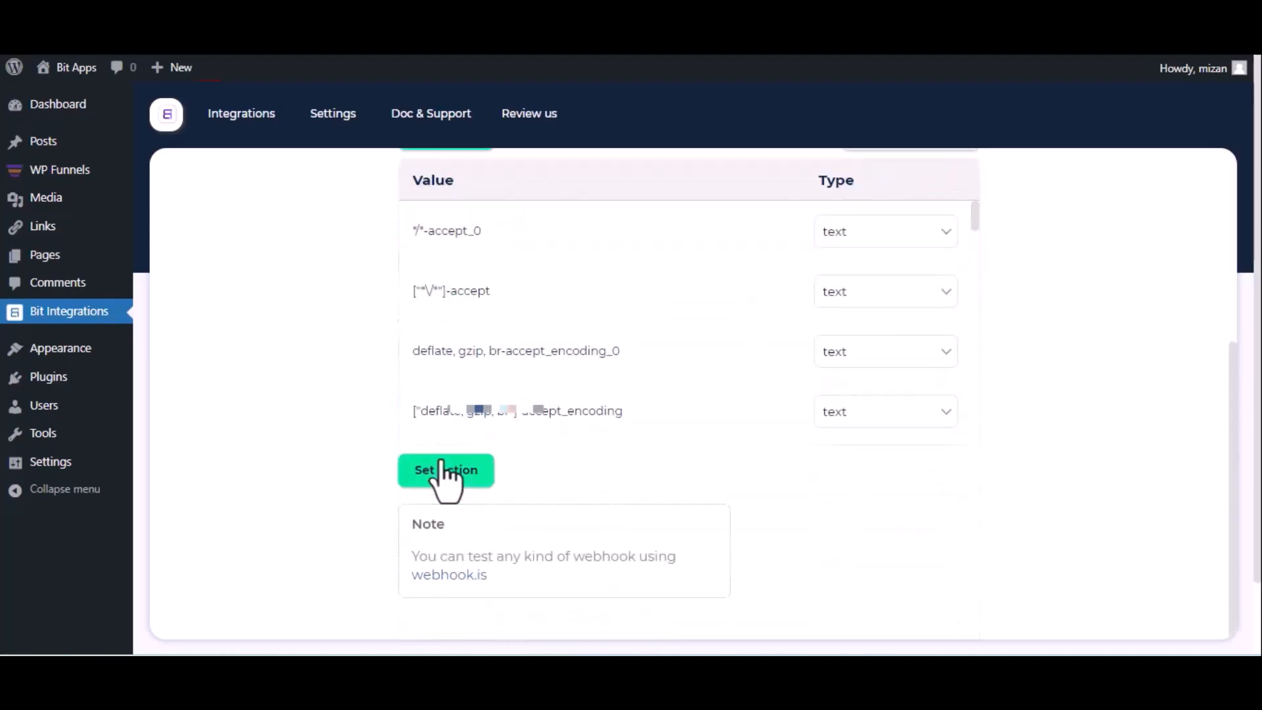
{"action": "left_click", "coordinate": [445, 472]}
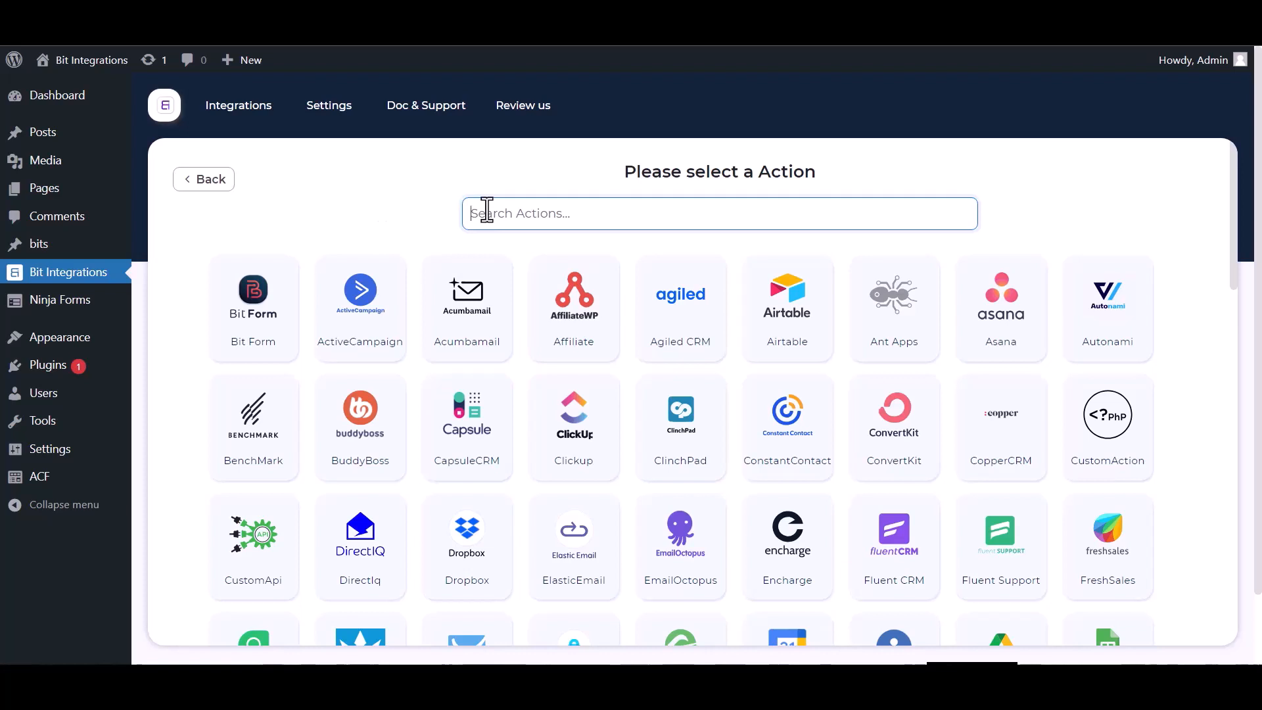
{"action": "type", "text": "zoho"}
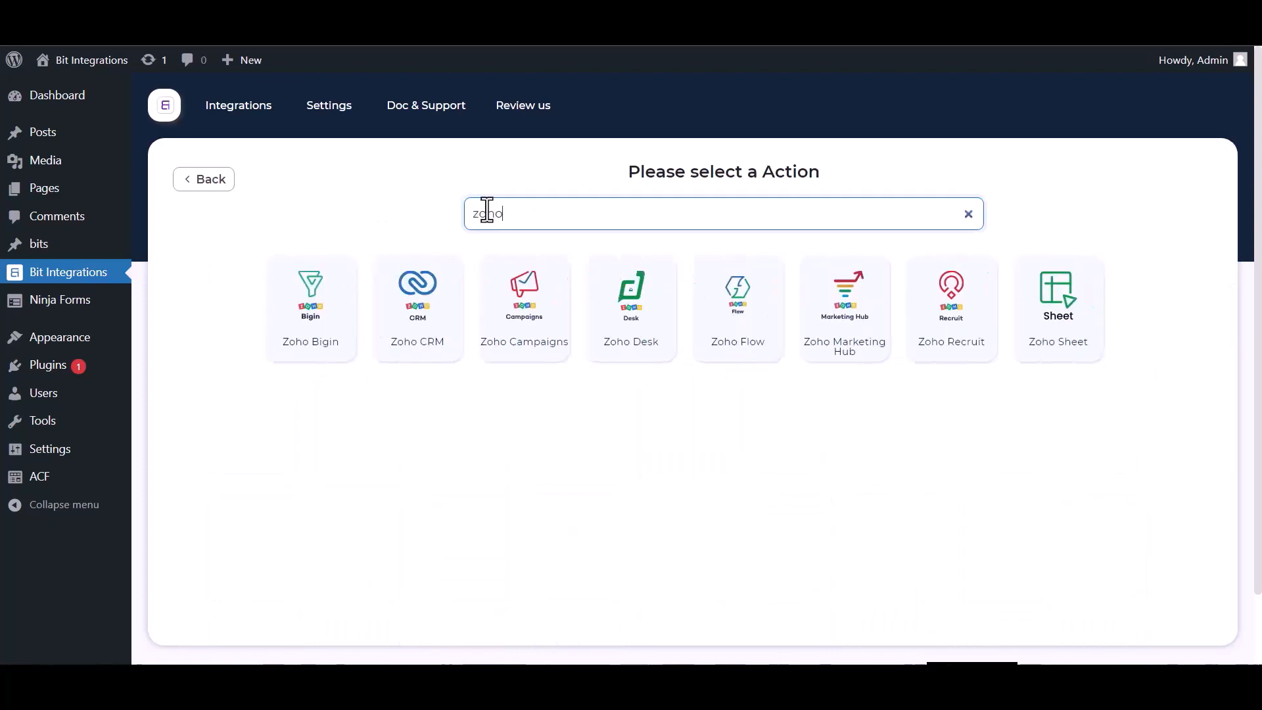
{"action": "left_click", "coordinate": [514, 289]}
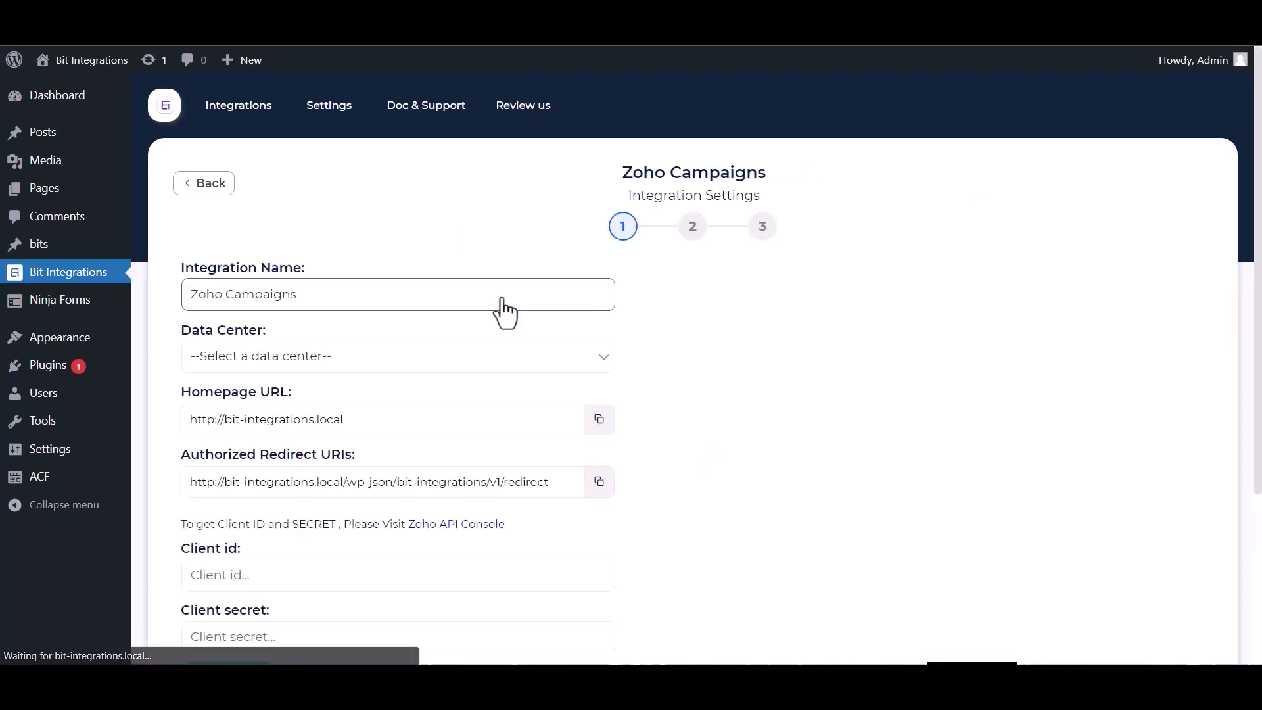
{"action": "left_click", "coordinate": [304, 368]}
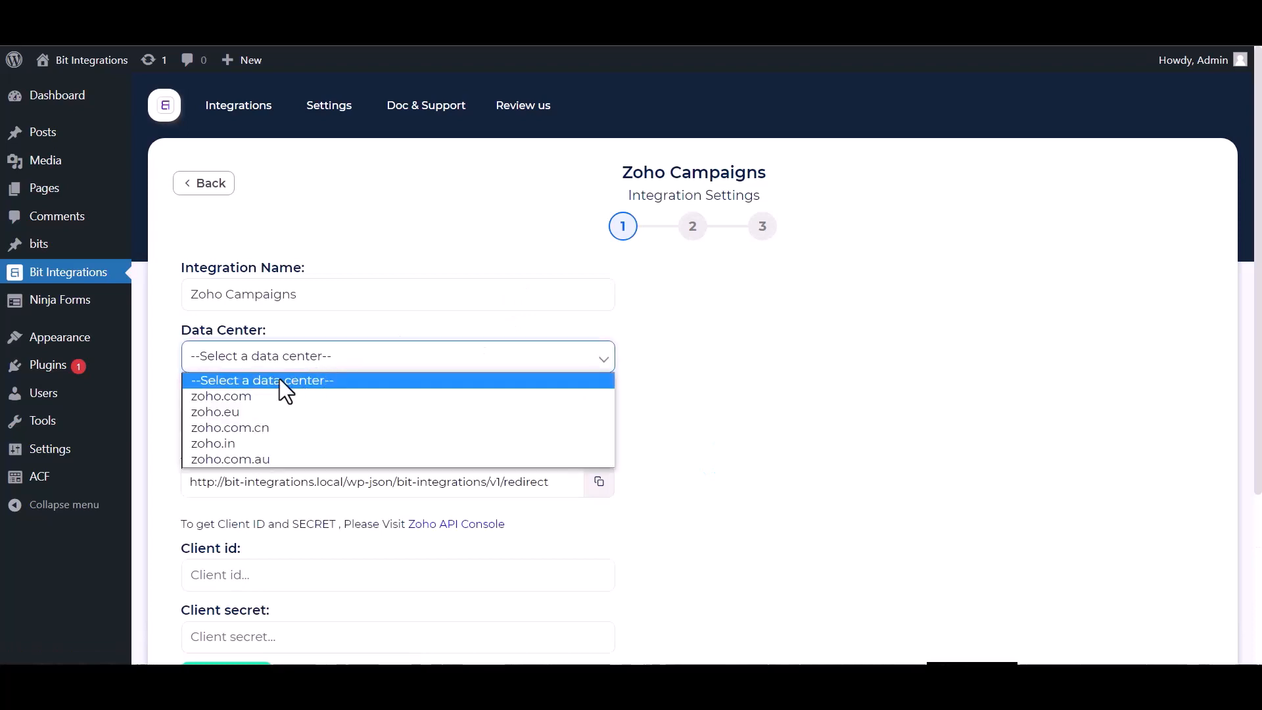
{"action": "left_click", "coordinate": [256, 397]}
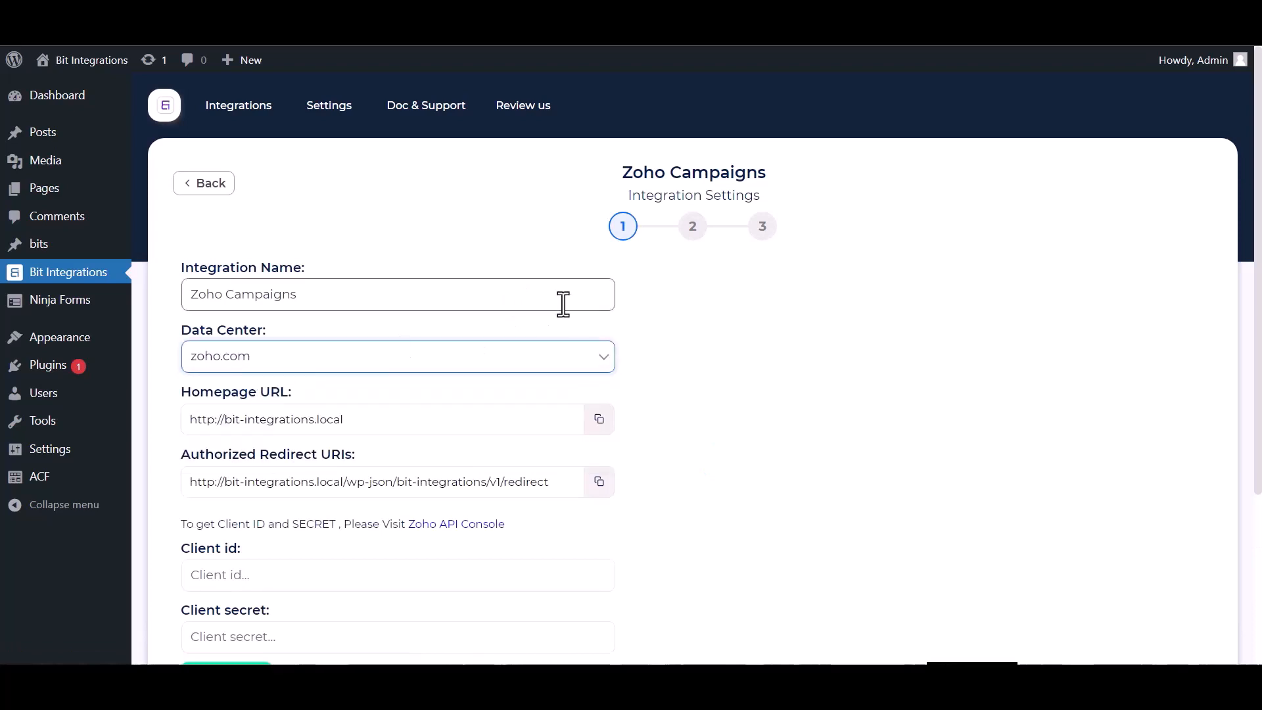
Open the Zoho API Console from the integration settings and start a new Server-based Applications client.
{"action": "scroll", "coordinate": [561, 309], "scroll_direction": "down", "scroll_amount": 1}
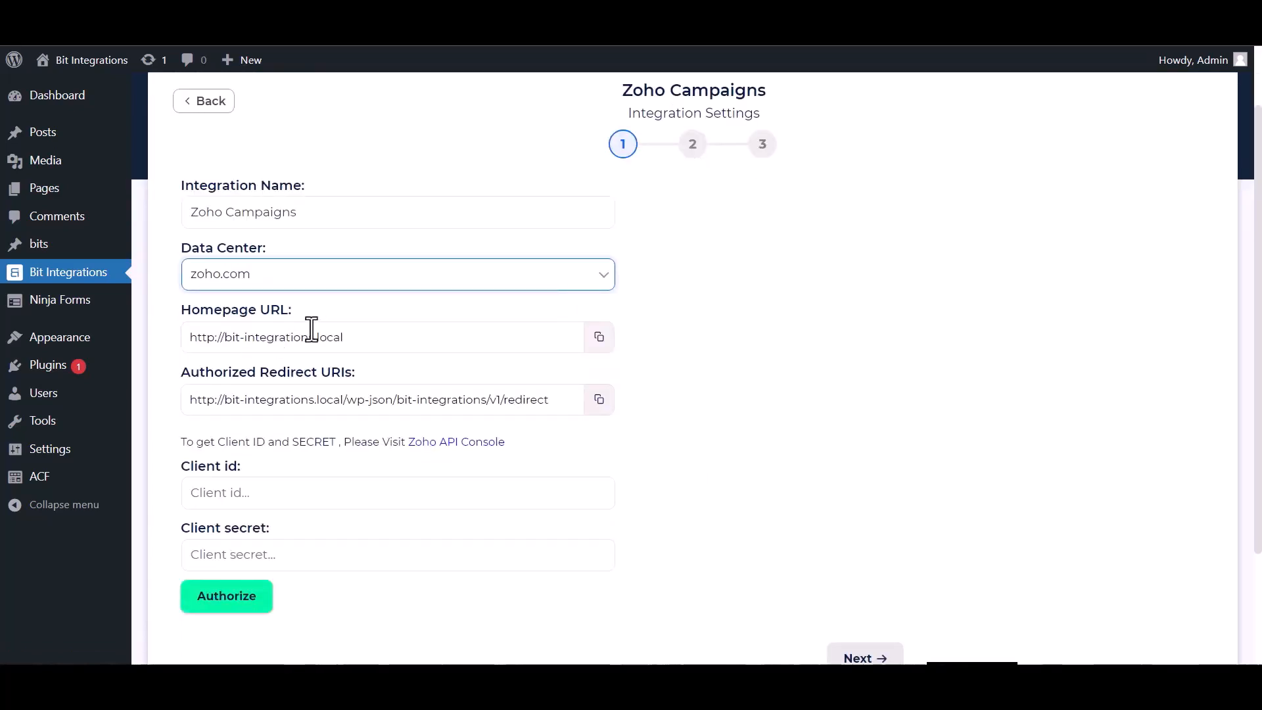
{"action": "scroll", "coordinate": [309, 329], "scroll_direction": "down", "scroll_amount": 1}
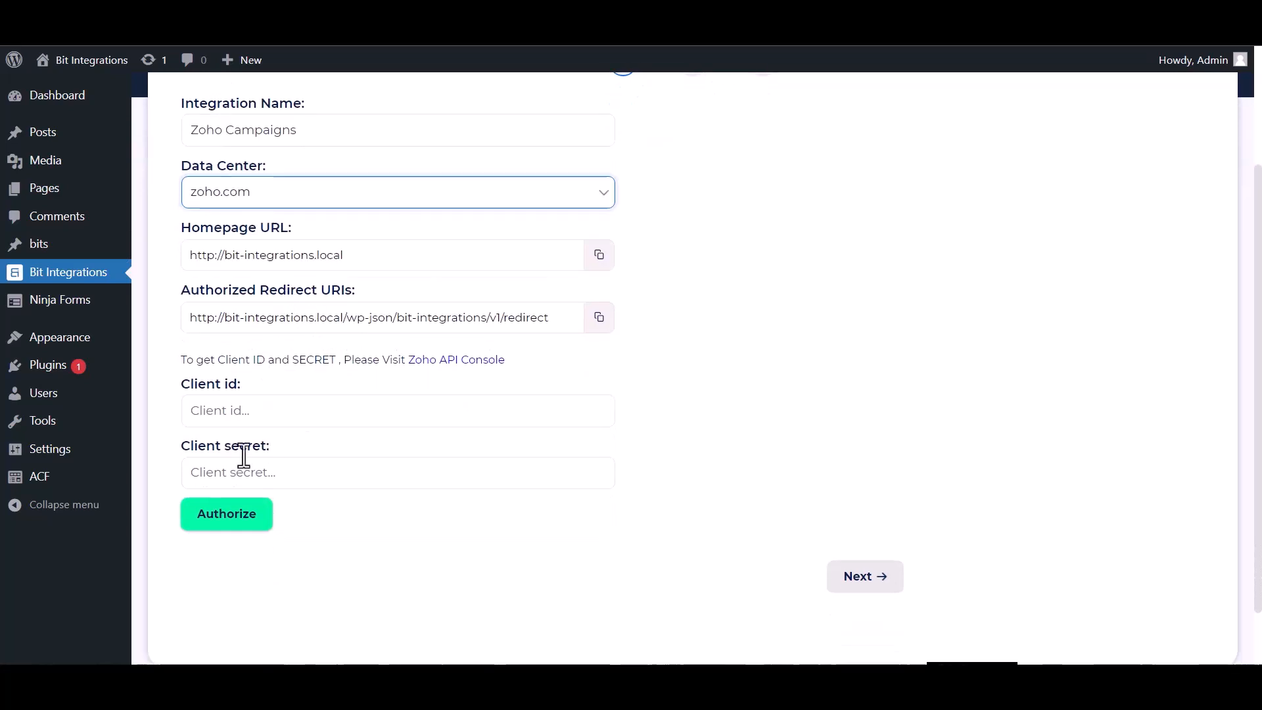
{"action": "left_click", "coordinate": [435, 363]}
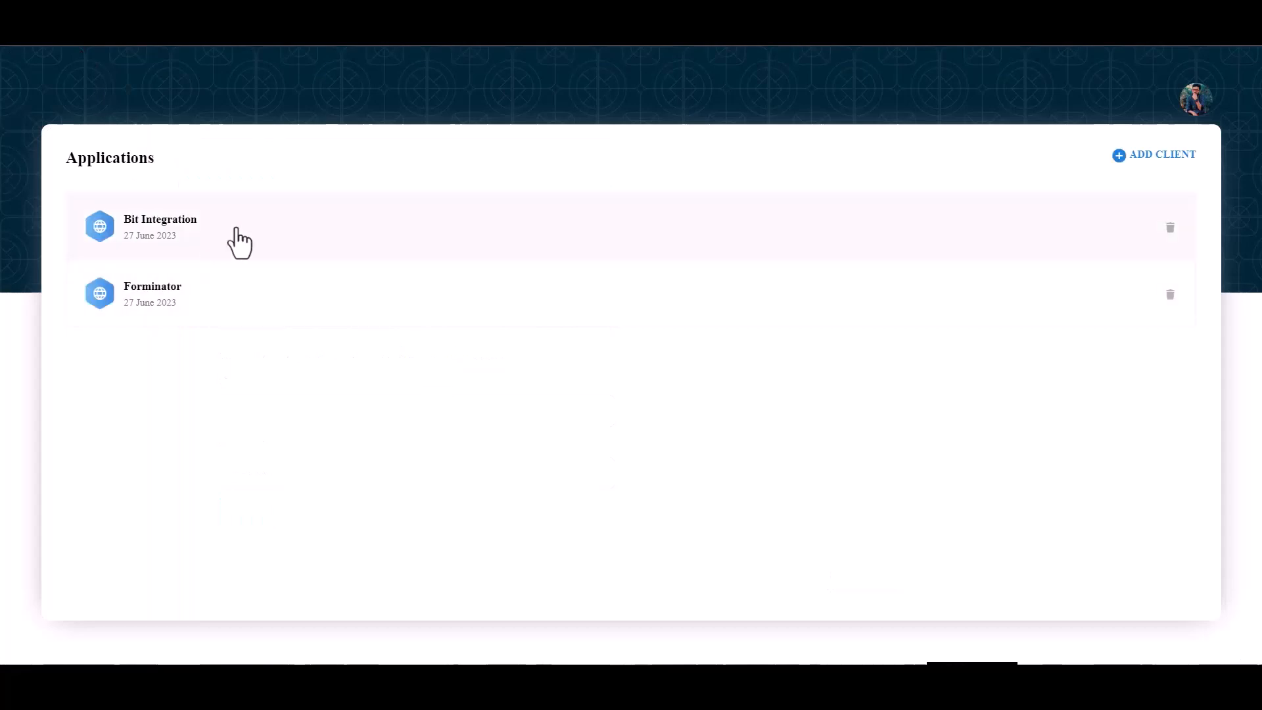
{"action": "left_click", "coordinate": [1150, 159]}
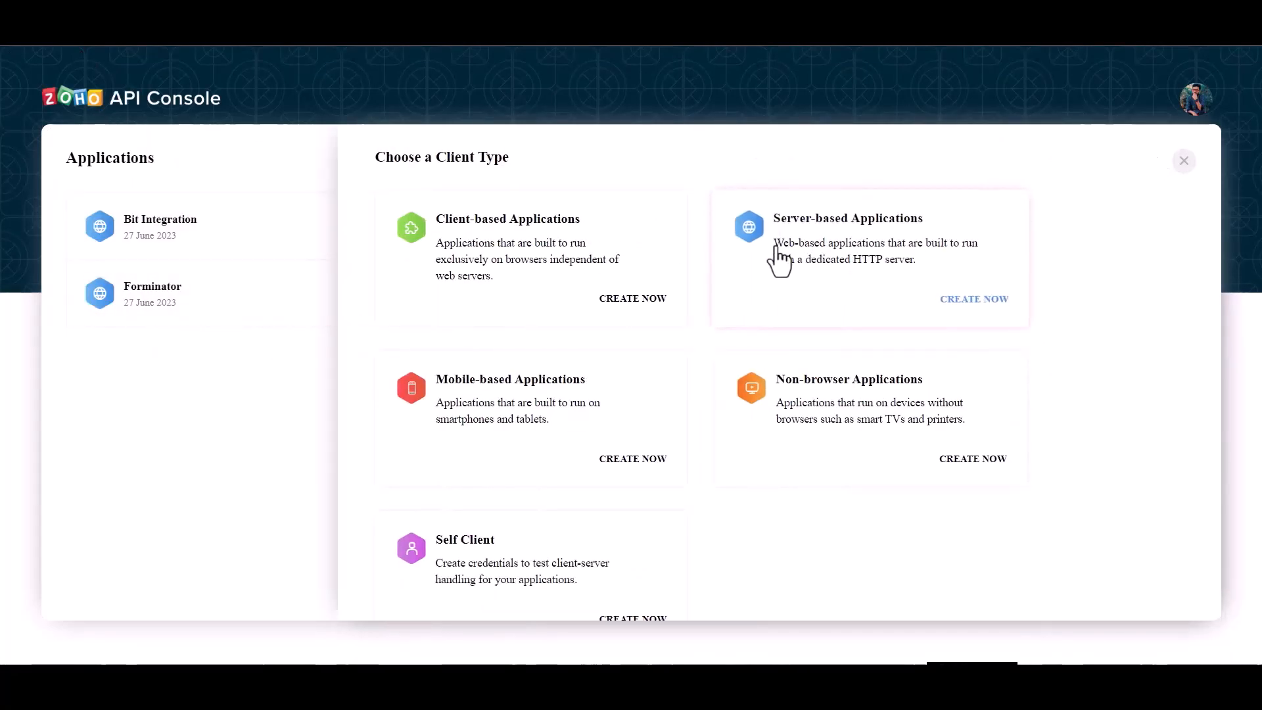
{"action": "left_click", "coordinate": [794, 261]}
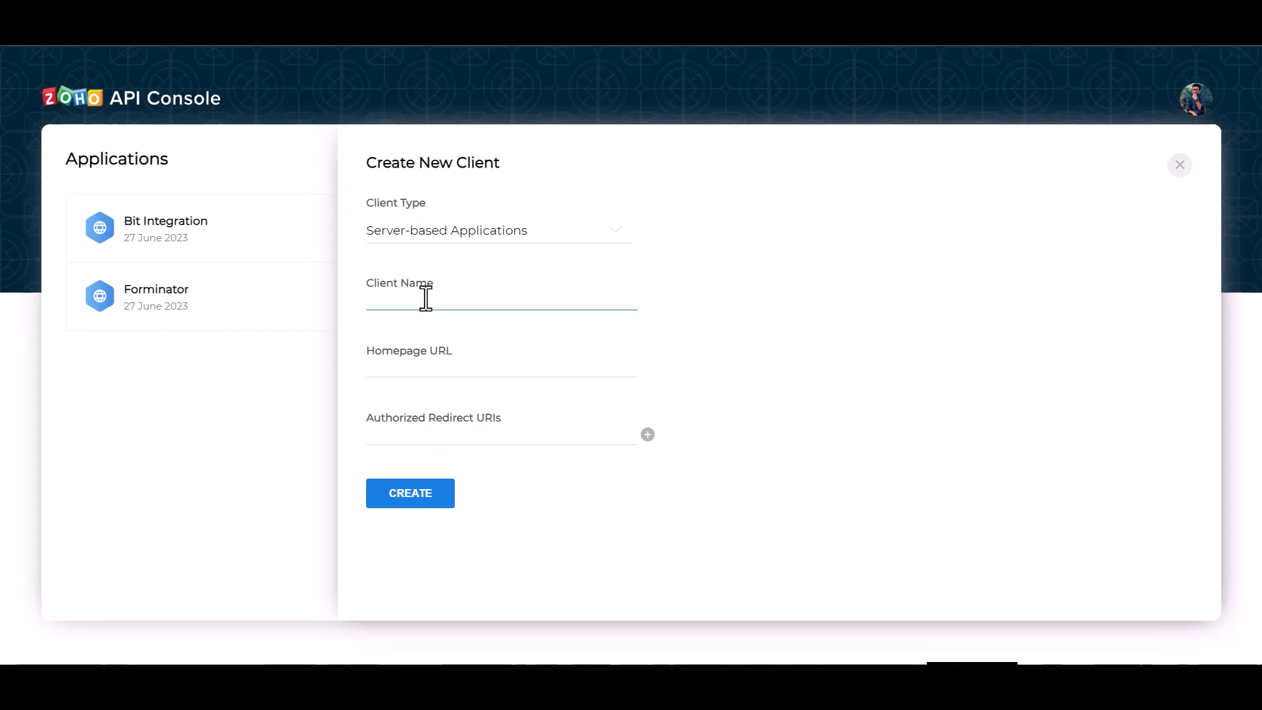
{"action": "type", "text": "Bit Integrations"}
{"action": "left_click", "coordinate": [436, 369]}
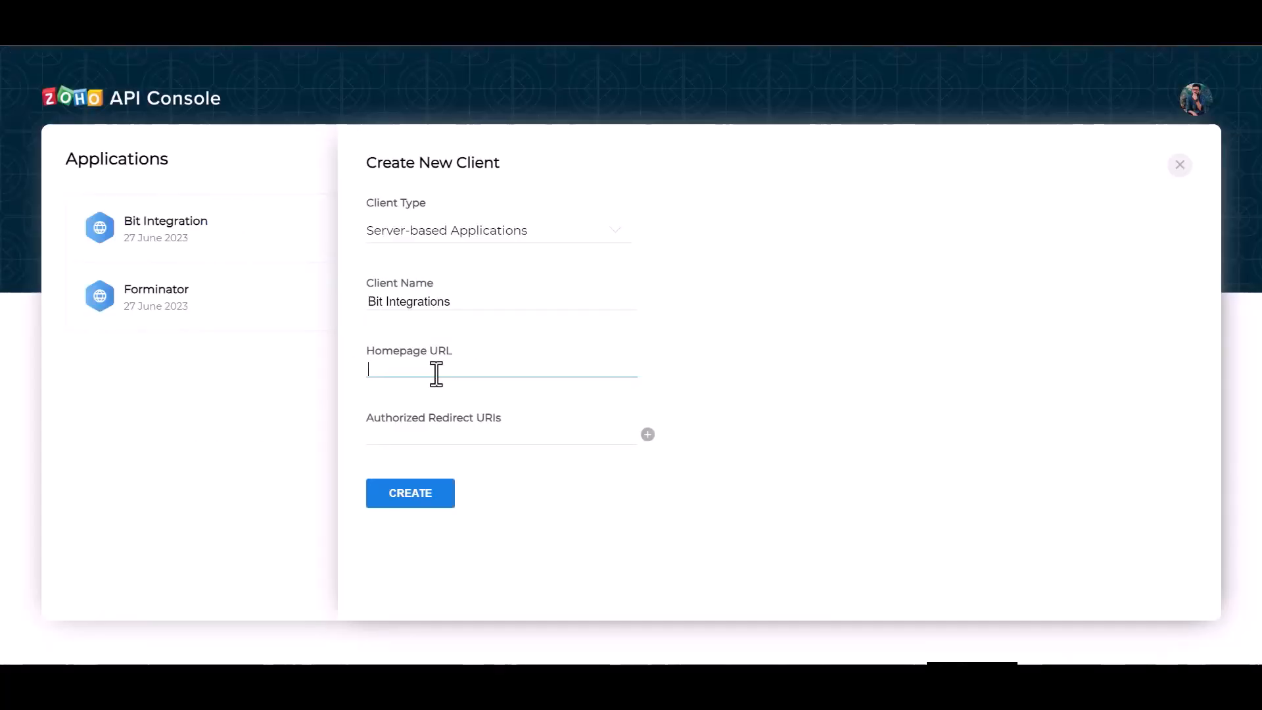
{"action": "type", "text": "http://bit-integrations.local"}
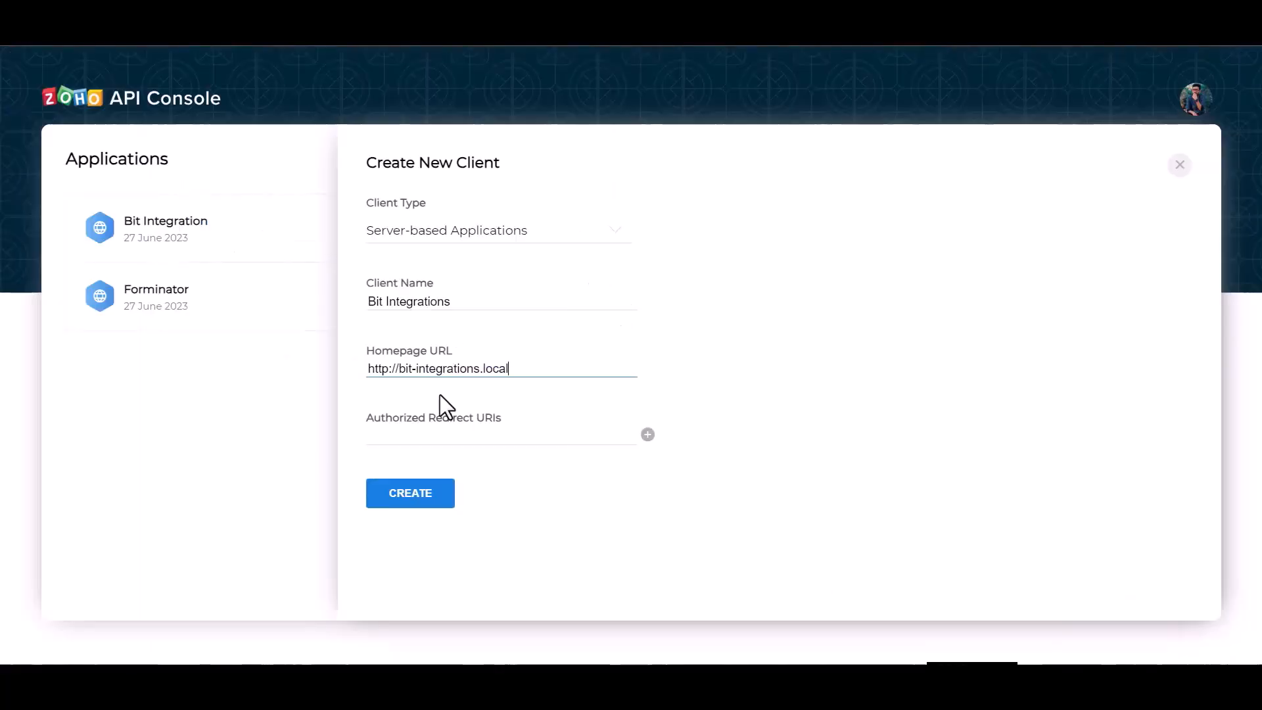
{"action": "left_click", "coordinate": [474, 433]}
{"action": "type", "text": "http://bit-integrations.local/wp-json/bit-integrations/v1/redirect"}
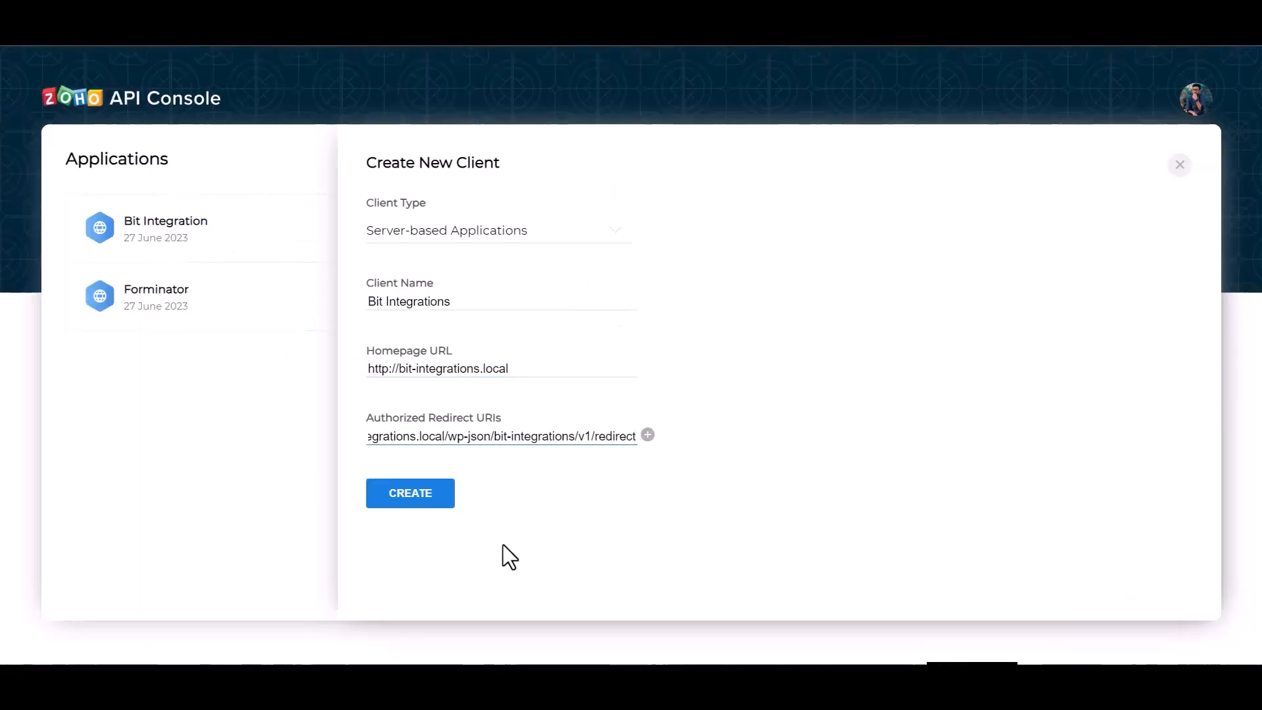
{"action": "left_click", "coordinate": [433, 508]}
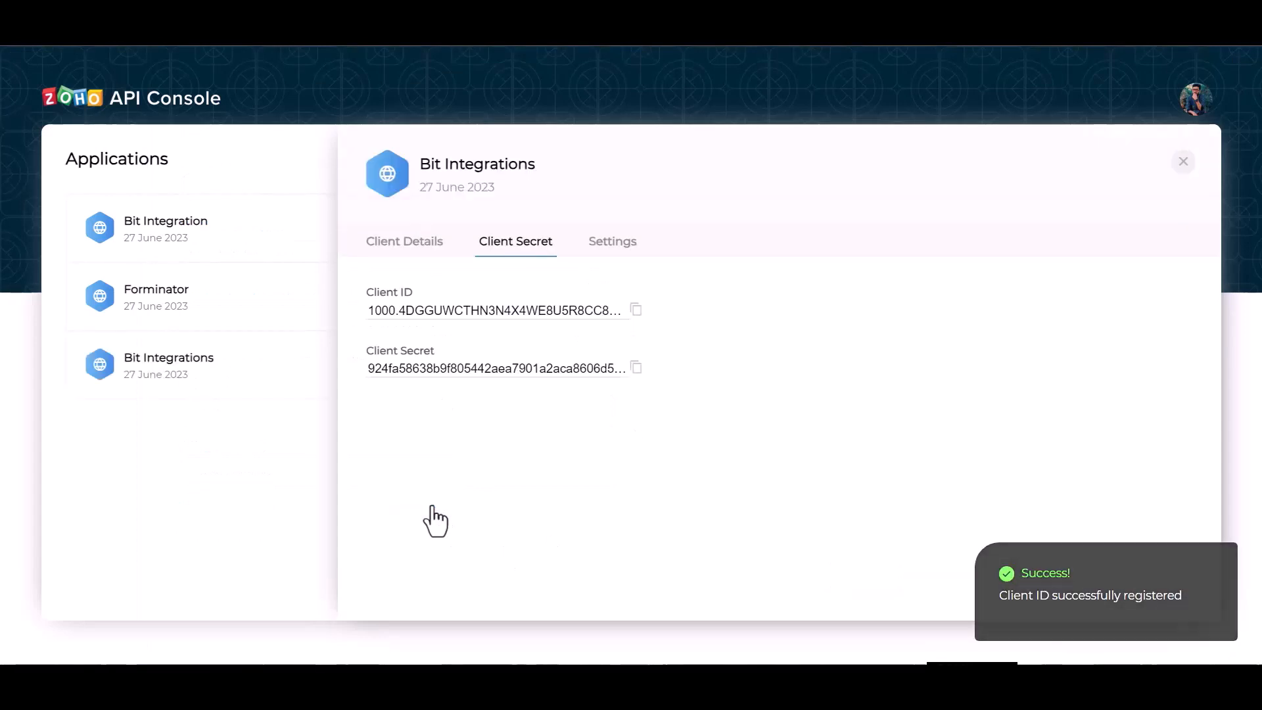
Copy the new client's ID and client secret from the Zoho API Console into the integration's matching authorization fields.
{"action": "left_click", "coordinate": [636, 309]}
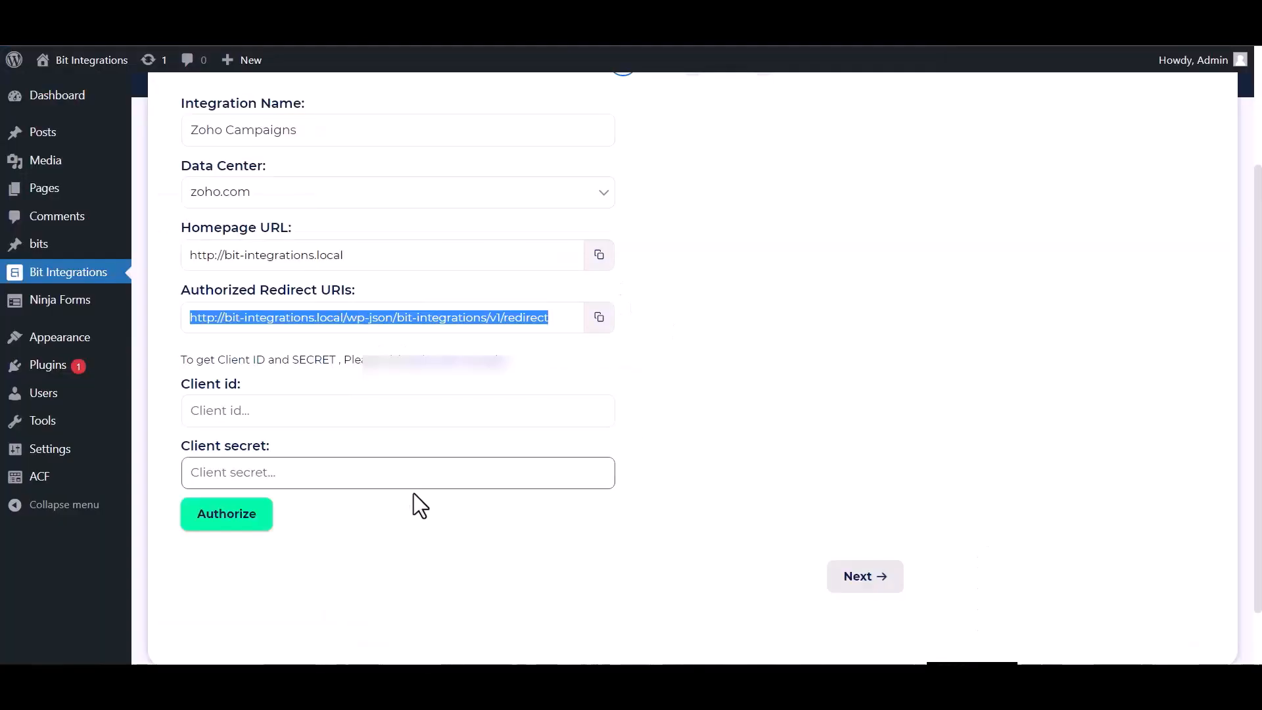
{"action": "left_click", "coordinate": [322, 411]}
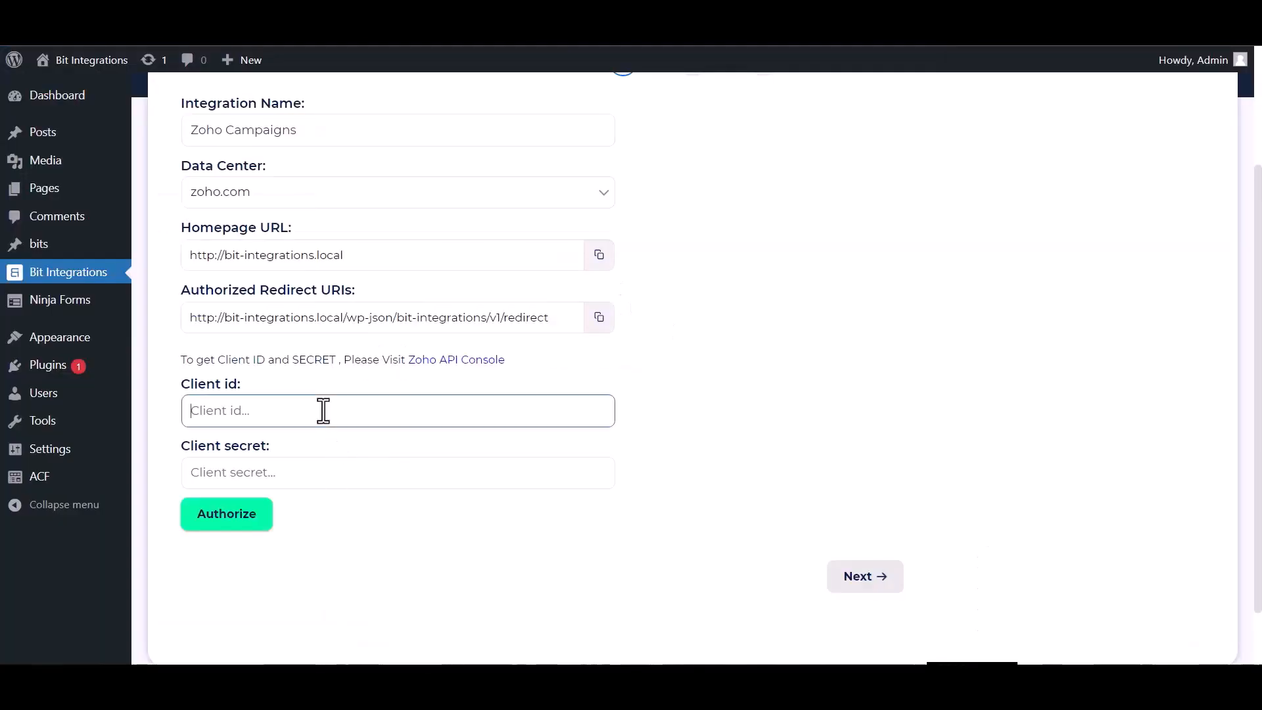
{"action": "key", "text": "ctrl+v"}
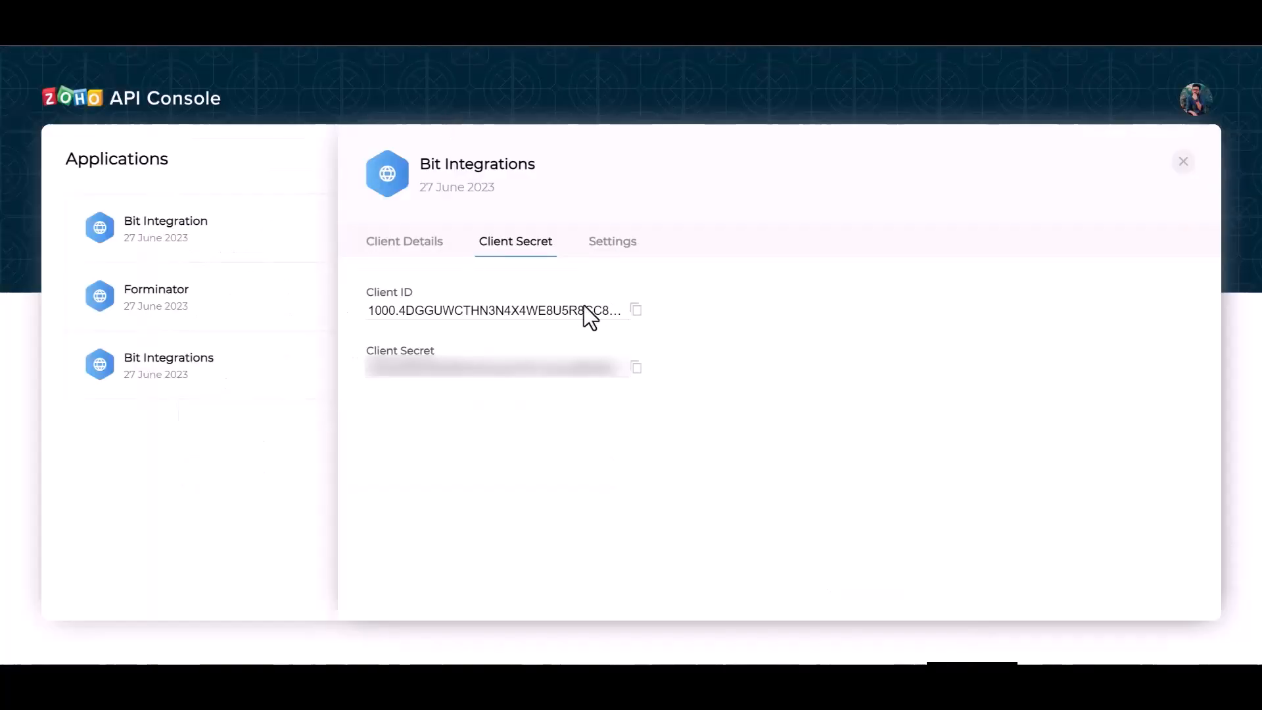
{"action": "left_click", "coordinate": [635, 368]}
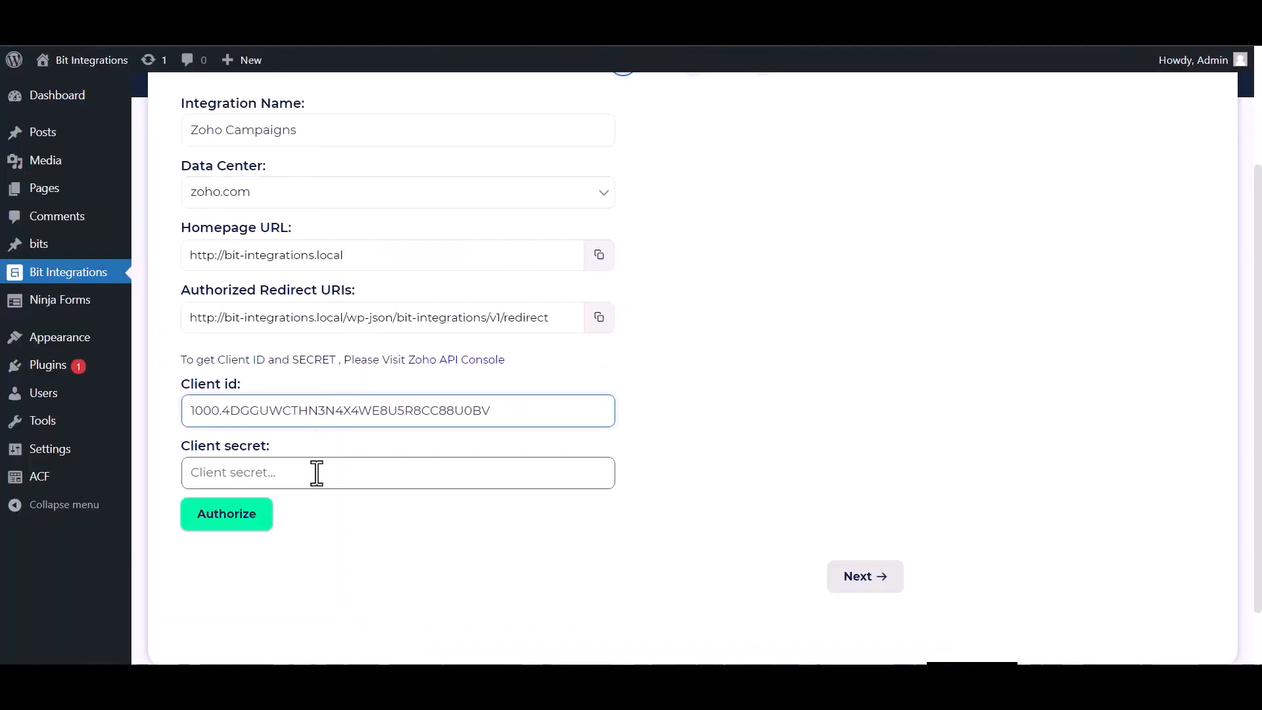
{"action": "left_click", "coordinate": [316, 474]}
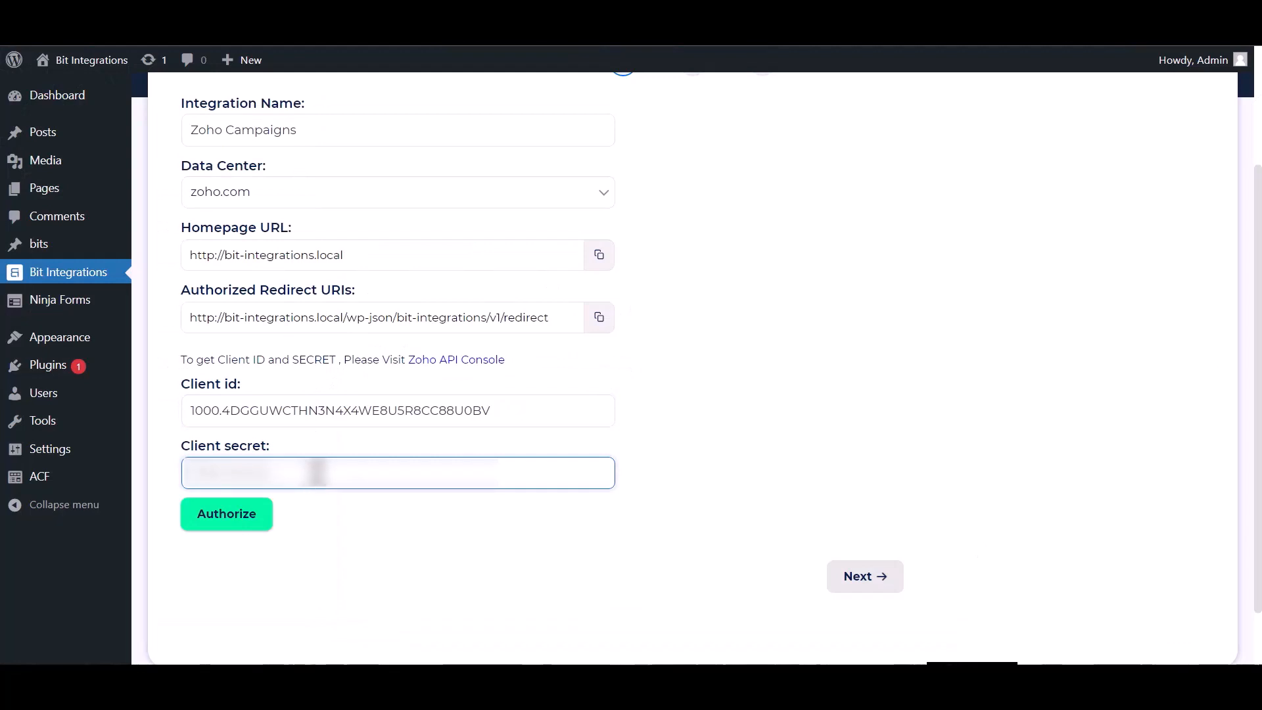
{"action": "key", "text": "ctrl+v"}
Authorize the integration by accepting its access to Zoho Campaigns, and choose Bit Integrations as the target list.
{"action": "left_click", "coordinate": [211, 517]}
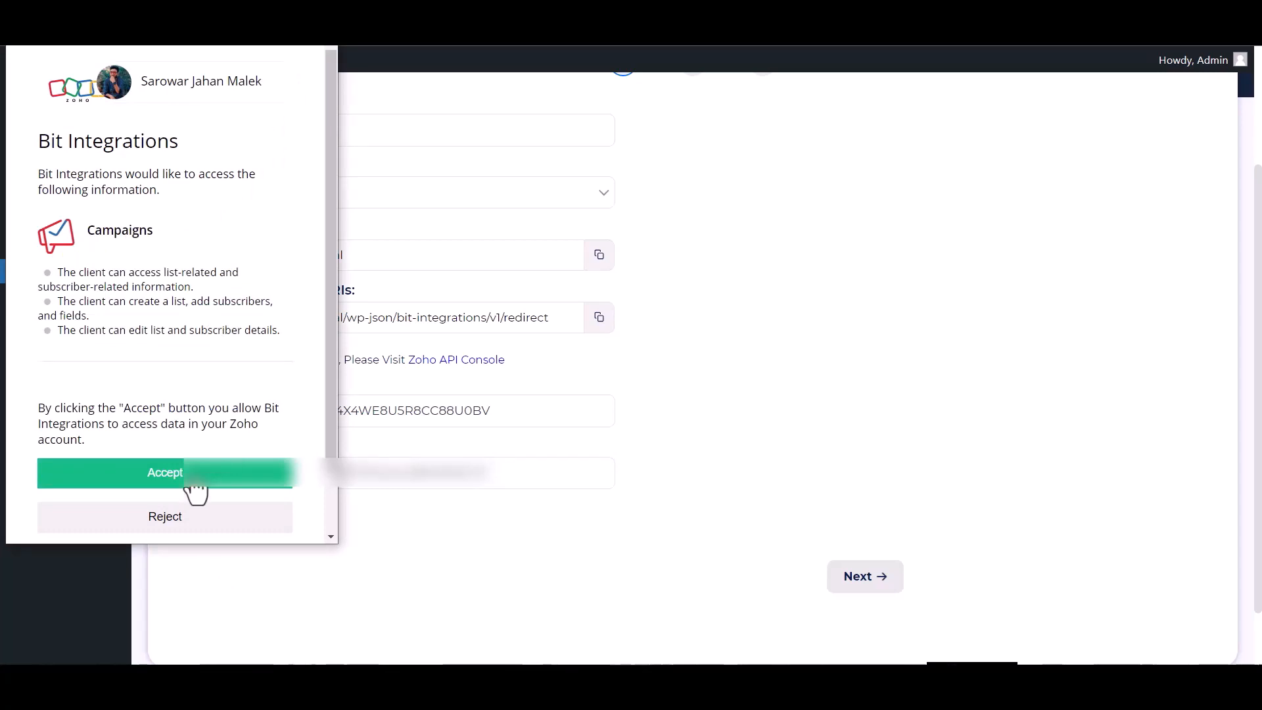
{"action": "left_click", "coordinate": [196, 483]}
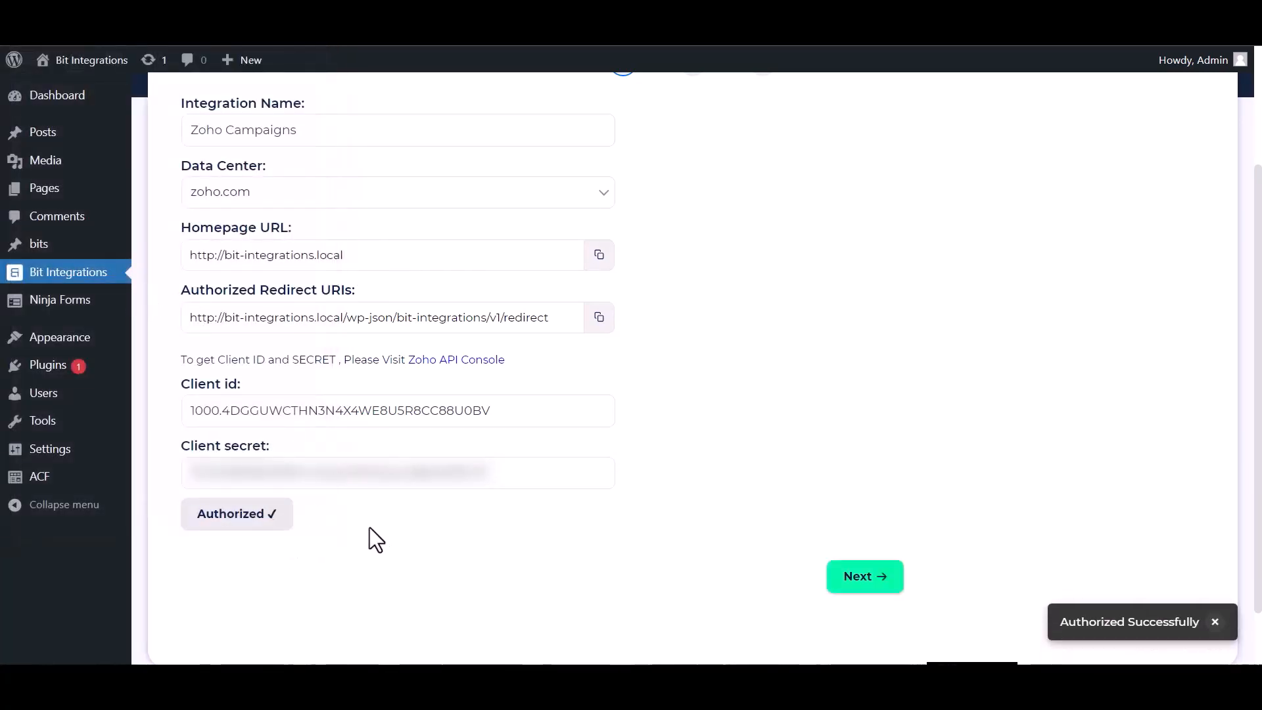
{"action": "left_click", "coordinate": [849, 578]}
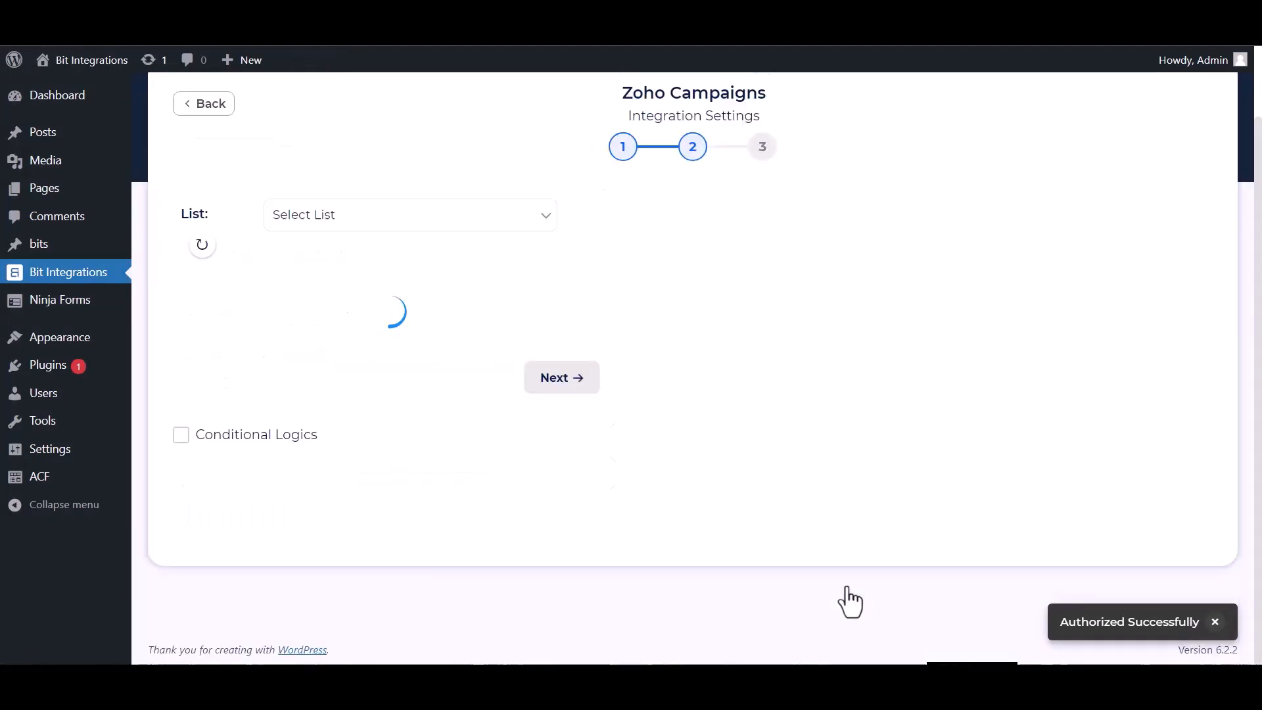
{"action": "left_click", "coordinate": [362, 224]}
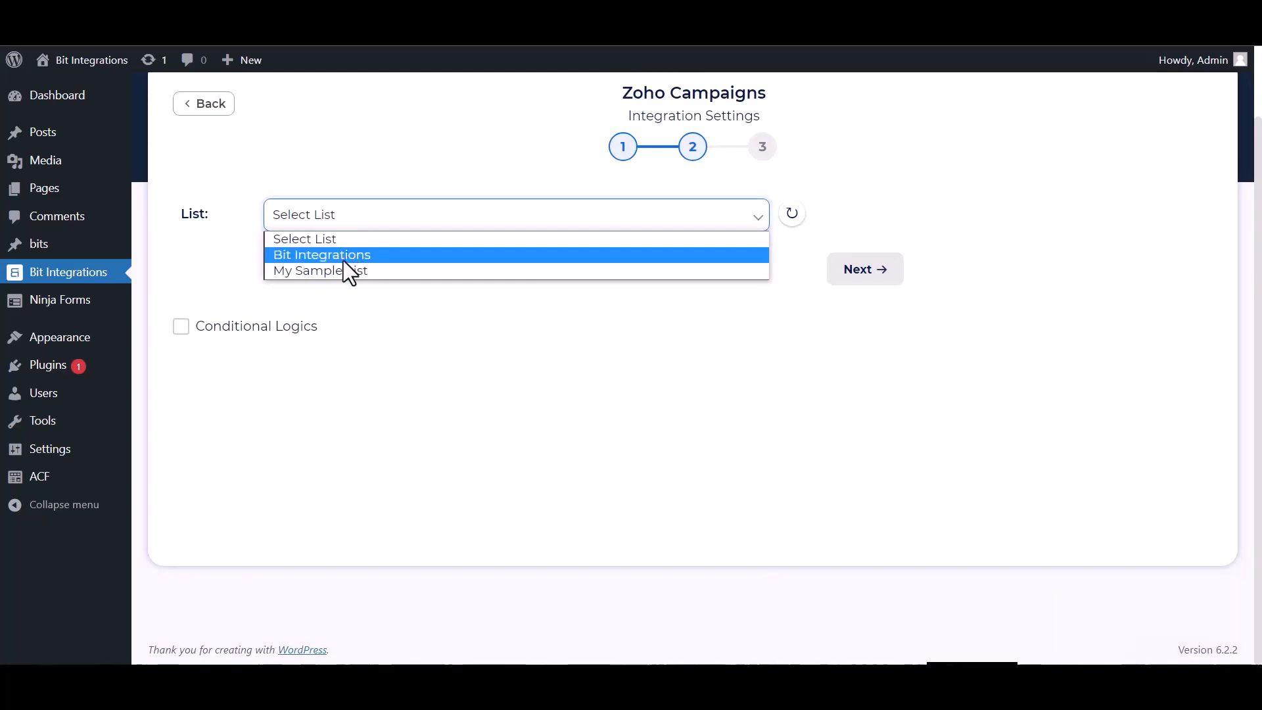
{"action": "left_click", "coordinate": [342, 258]}
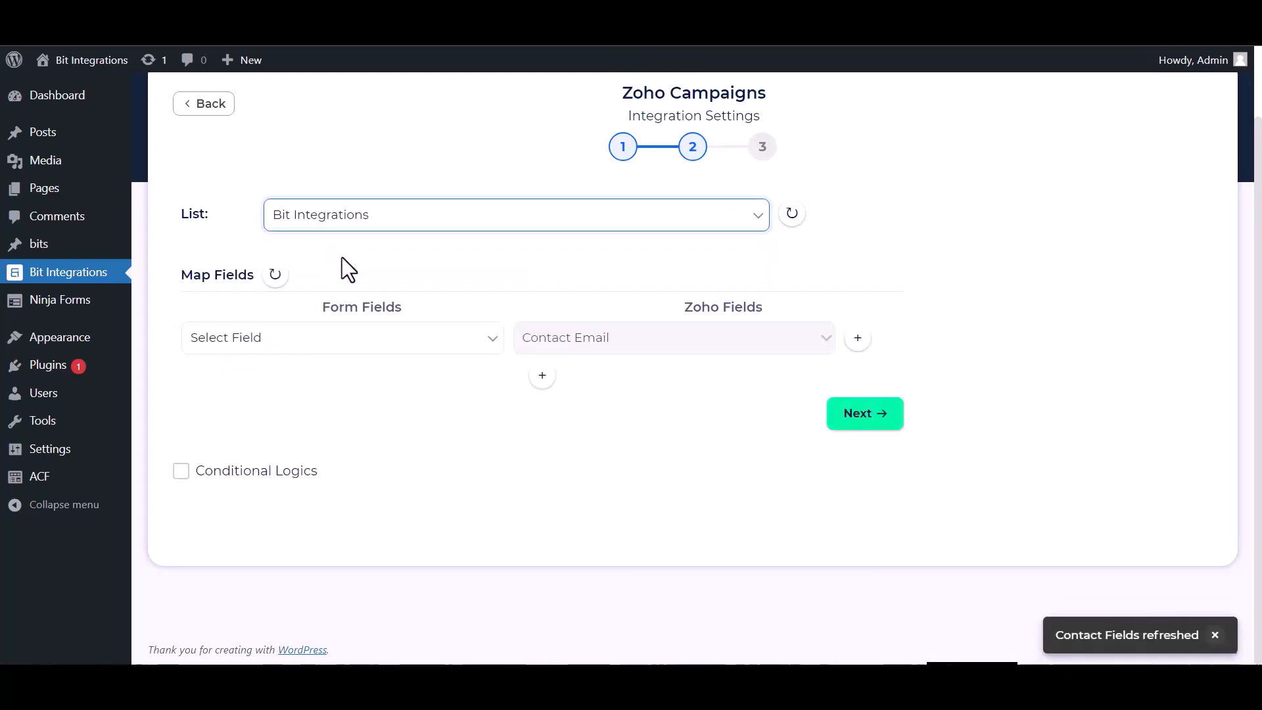
Add two field mappings: form field Name to Zoho's First Name, and form field Phone to Zoho's Phone.
{"action": "left_click", "coordinate": [542, 375]}
{"action": "left_click", "coordinate": [558, 377]}
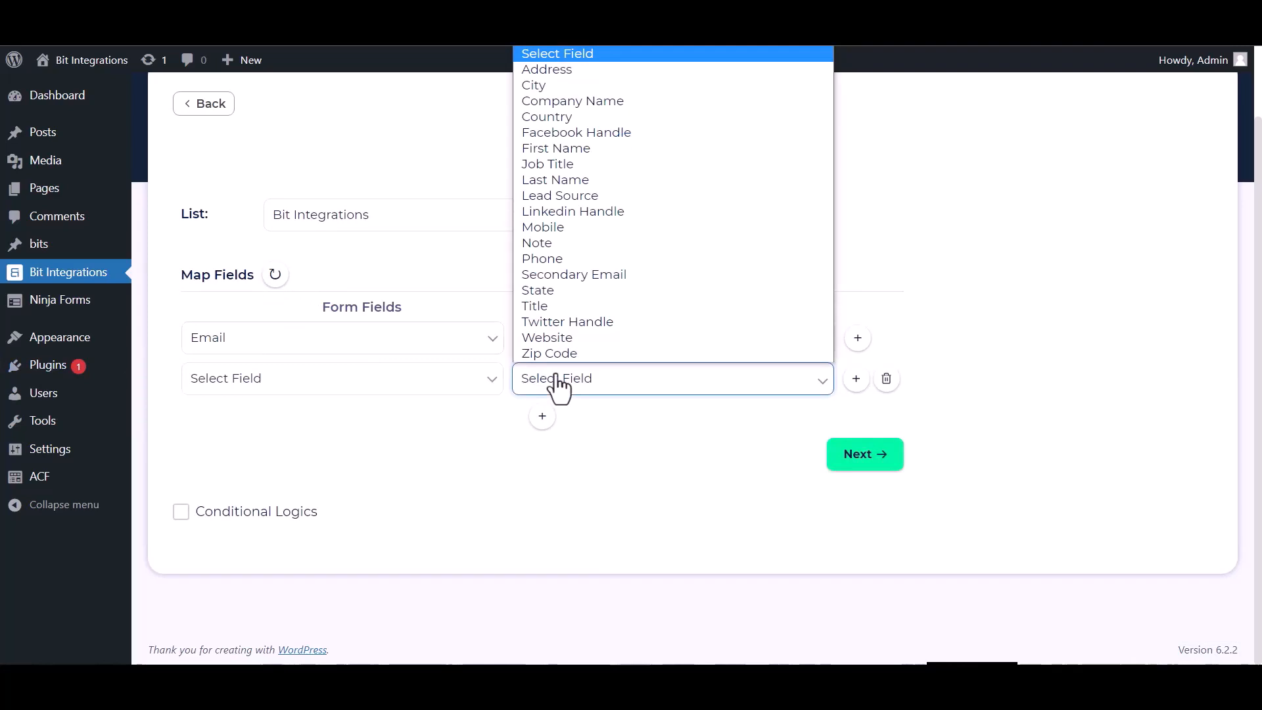
{"action": "left_click", "coordinate": [559, 149]}
{"action": "left_click", "coordinate": [282, 381]}
{"action": "left_click", "coordinate": [246, 435]}
{"action": "left_click", "coordinate": [542, 416]}
{"action": "left_click", "coordinate": [295, 420]}
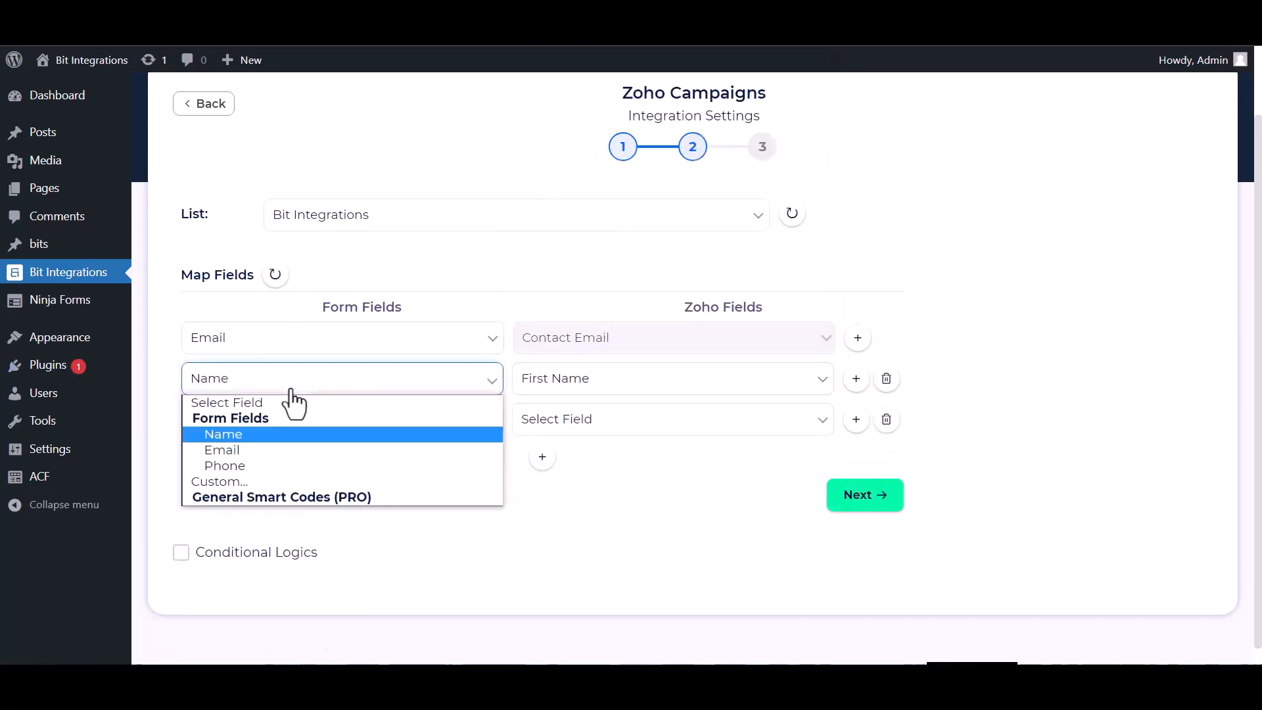
{"action": "left_click", "coordinate": [244, 507]}
{"action": "left_click", "coordinate": [579, 419]}
{"action": "left_click", "coordinate": [555, 297]}
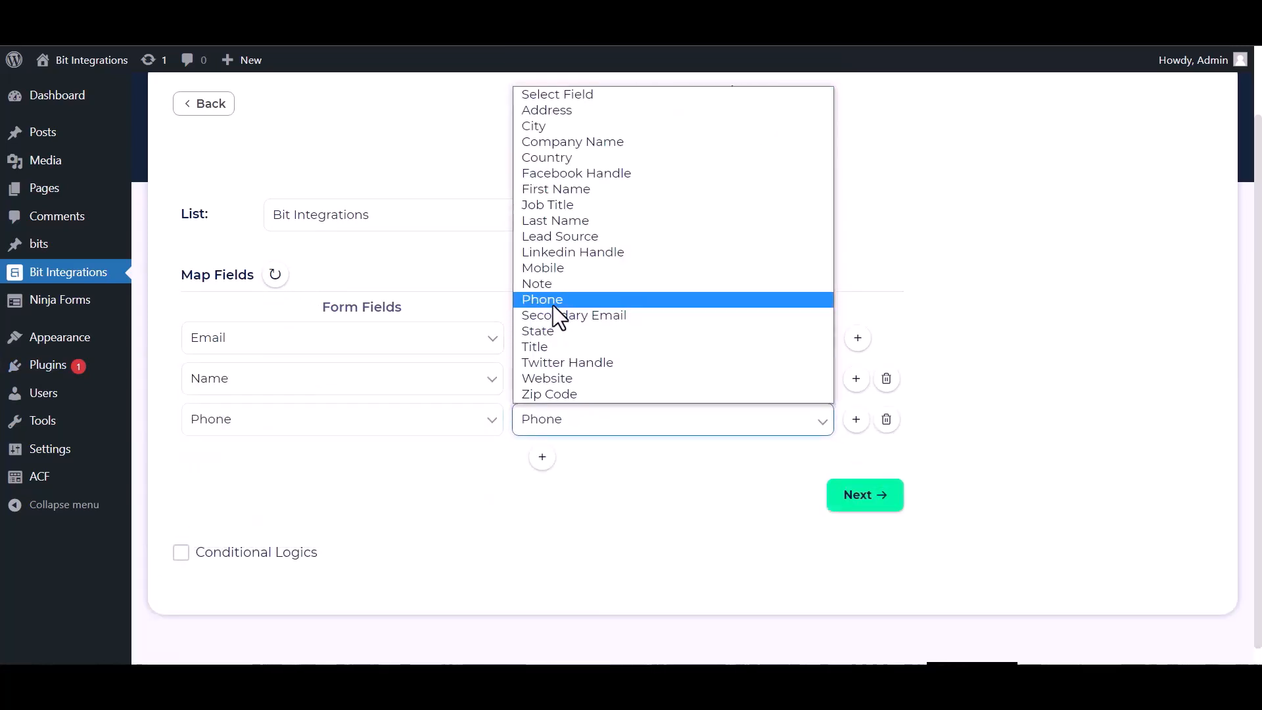
Turn on Conditional Logics to examine its rule options, and turn it off again.
{"action": "scroll", "coordinate": [282, 493], "scroll_direction": "down", "scroll_amount": 1}
{"action": "left_click", "coordinate": [212, 532]}
{"action": "scroll", "coordinate": [416, 475], "scroll_direction": "down", "scroll_amount": 2}
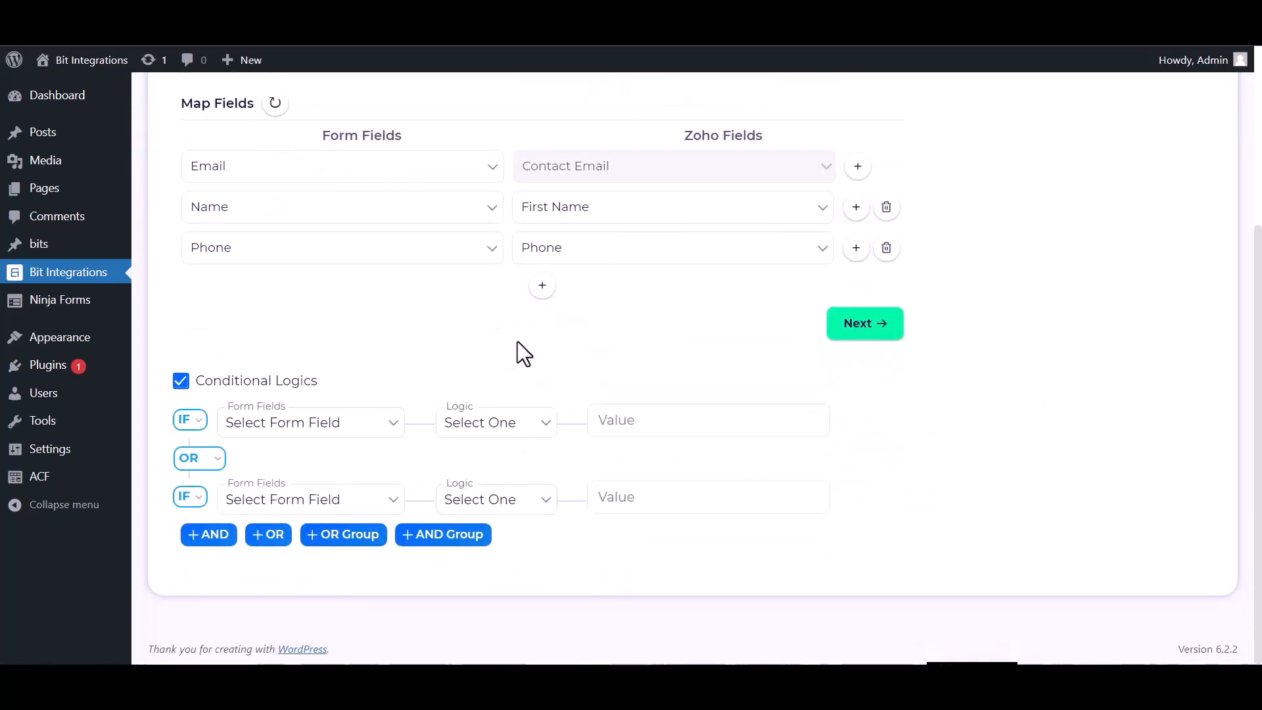
{"action": "left_click", "coordinate": [180, 381]}
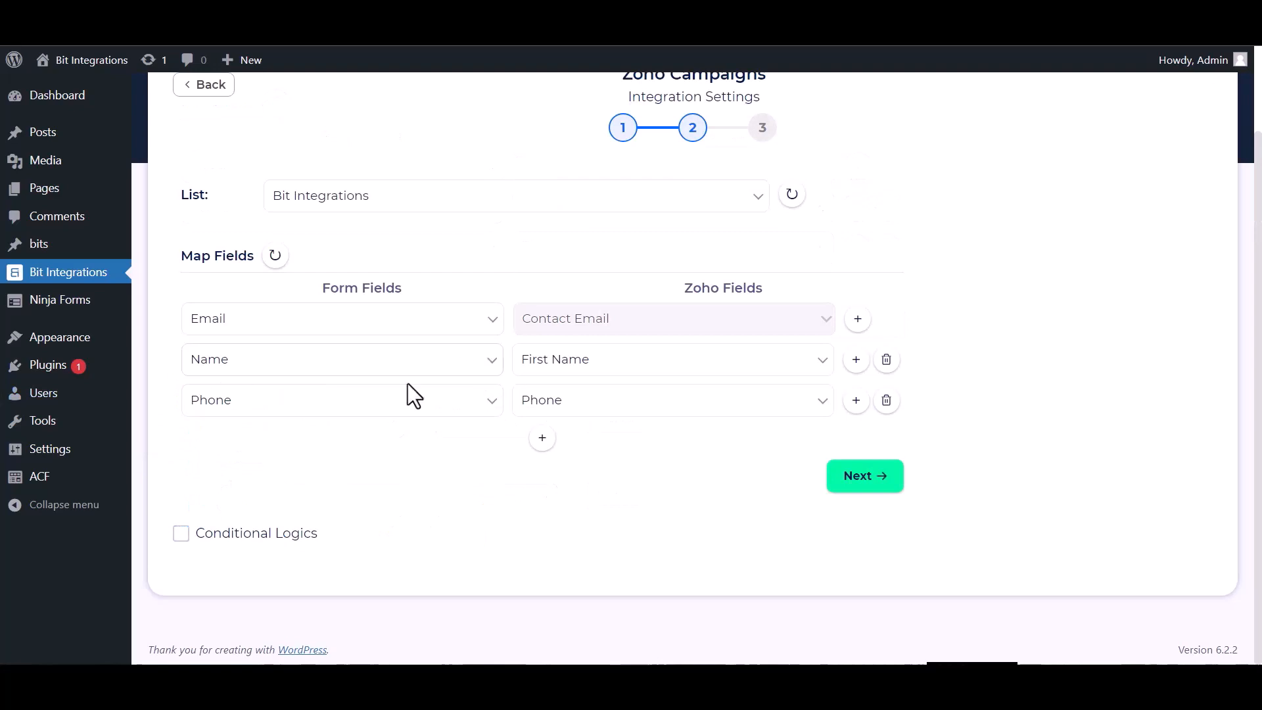
Accept the list and field mapping and continue to the integration's final step.
{"action": "left_click", "coordinate": [847, 482]}
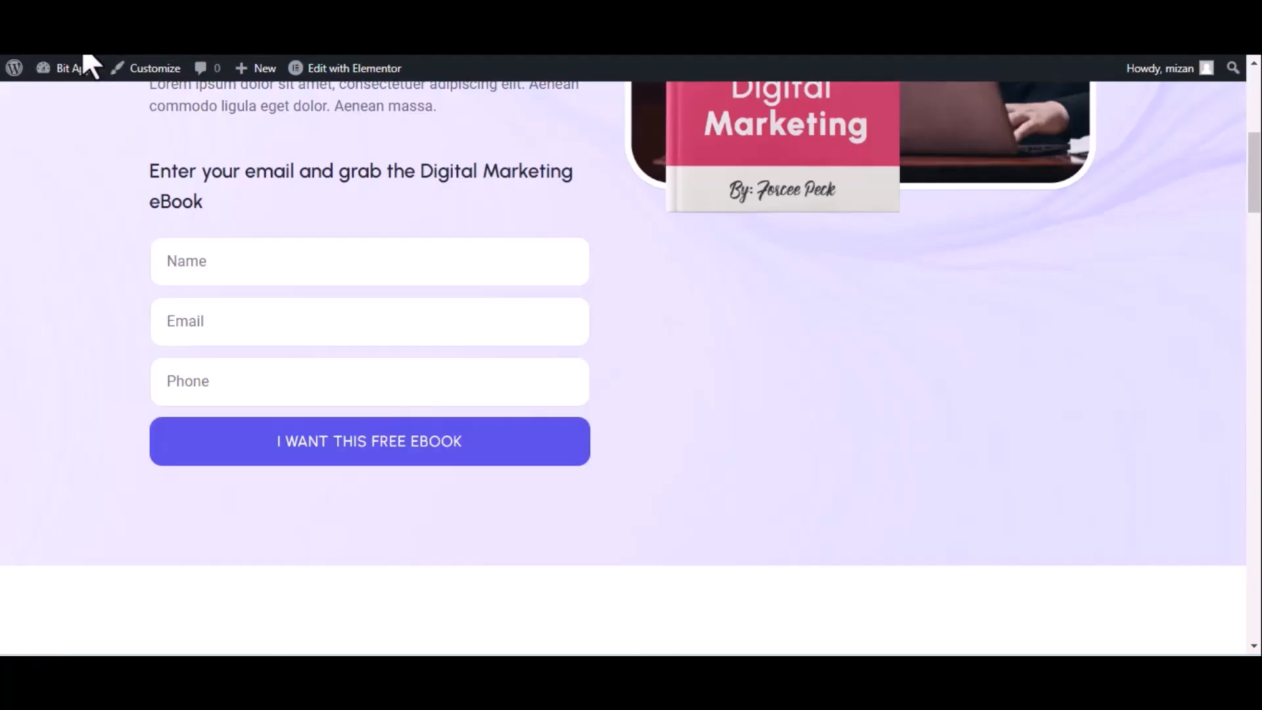
Test the integration by submitting the eBook opt-in form with name Bit integrations, the contact's e-mail and a phone number.
{"action": "left_click", "coordinate": [85, 63]}
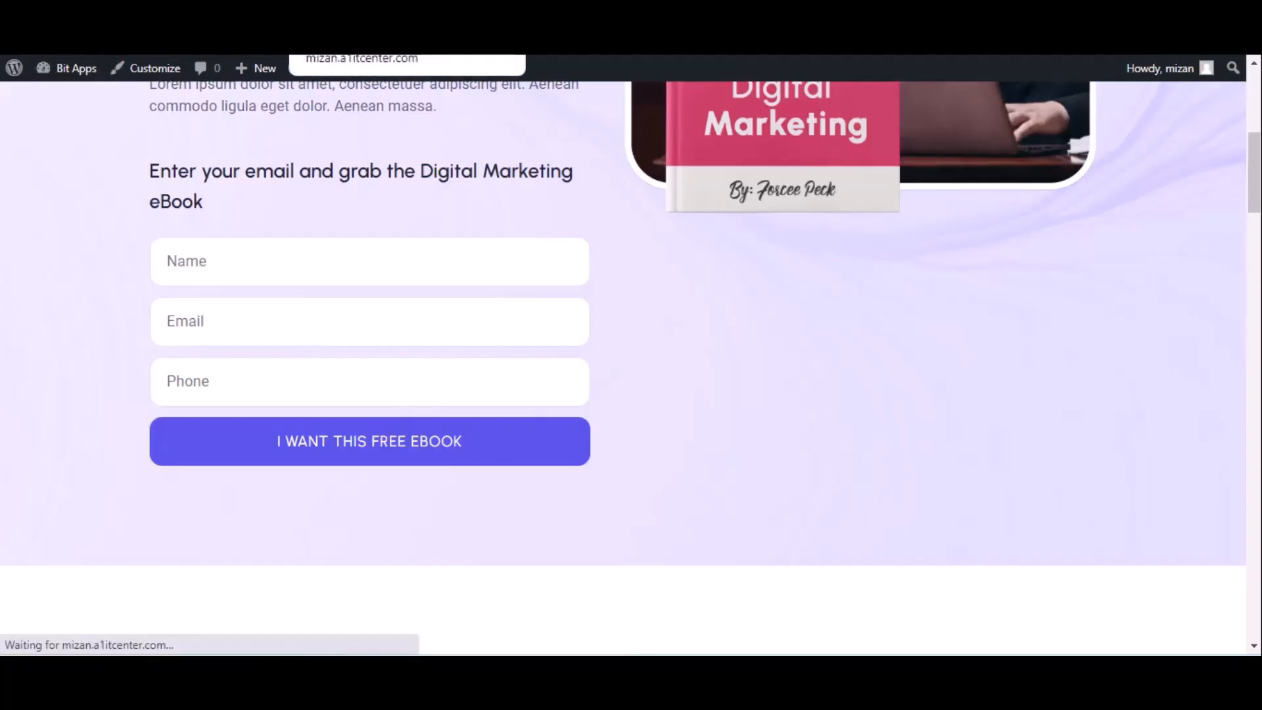
{"action": "left_click", "coordinate": [225, 263]}
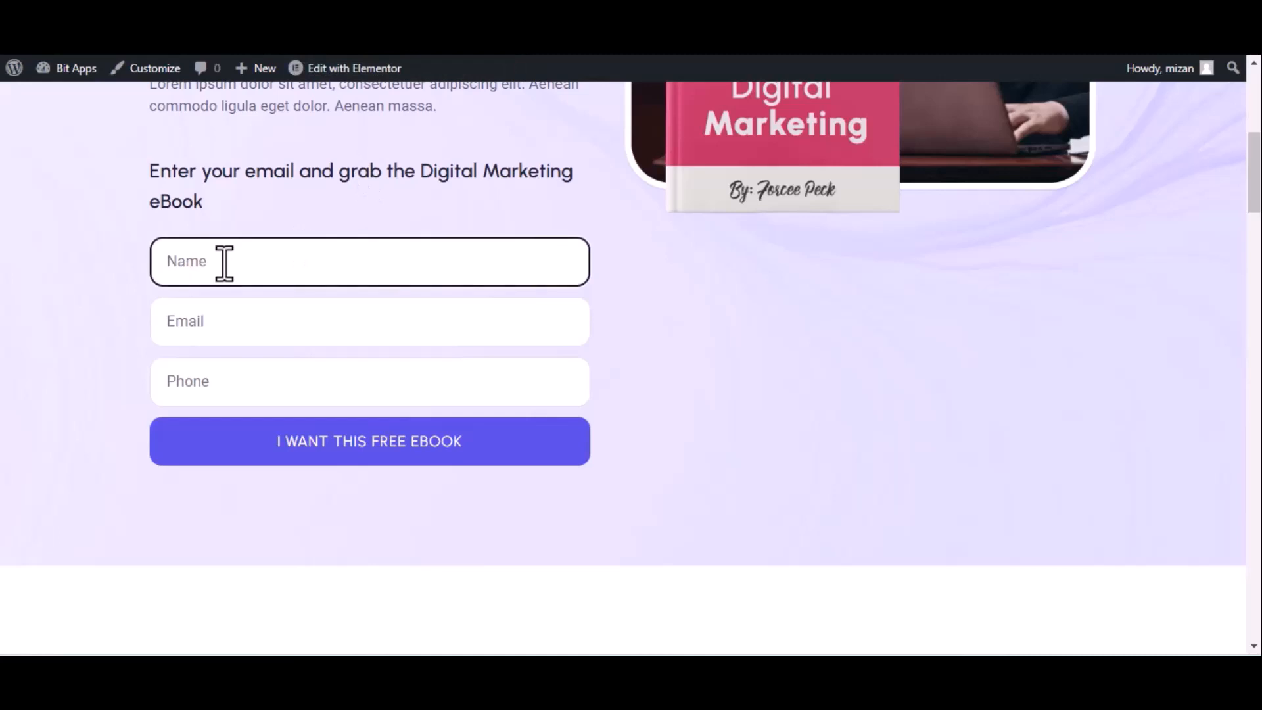
{"action": "type", "text": "Bit integrations"}
{"action": "left_click", "coordinate": [278, 326]}
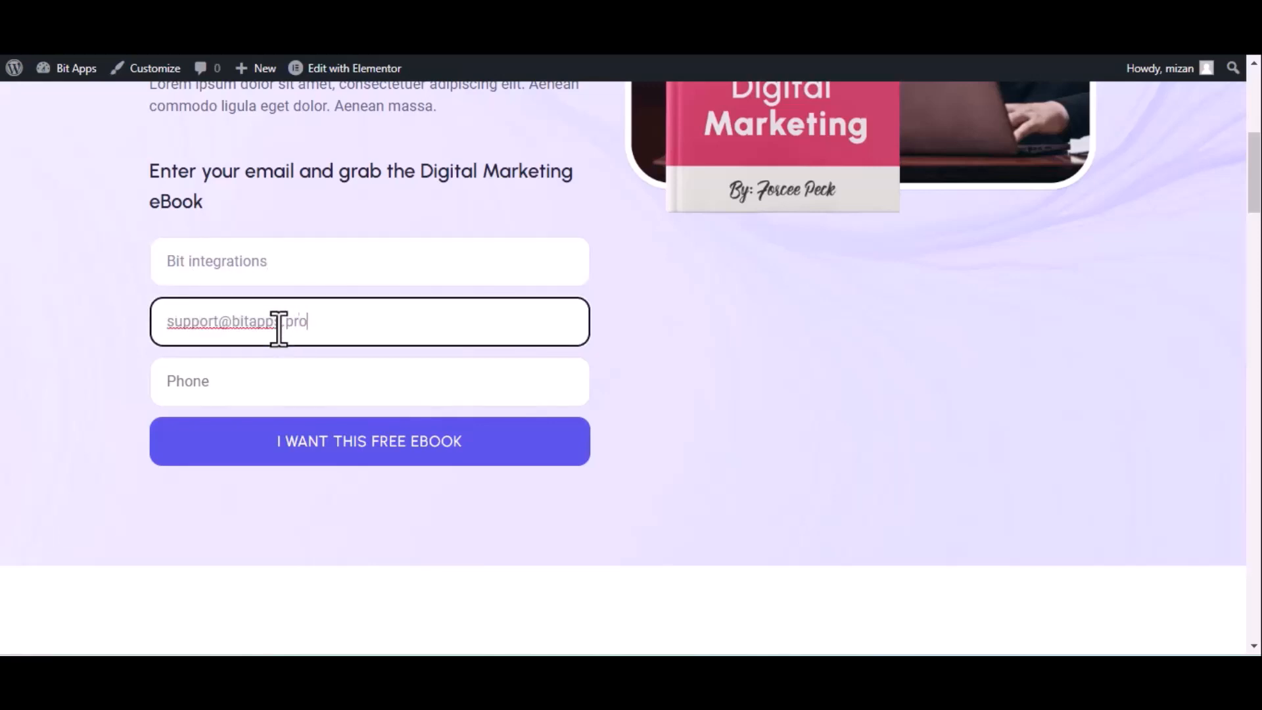
{"action": "left_click", "coordinate": [395, 391]}
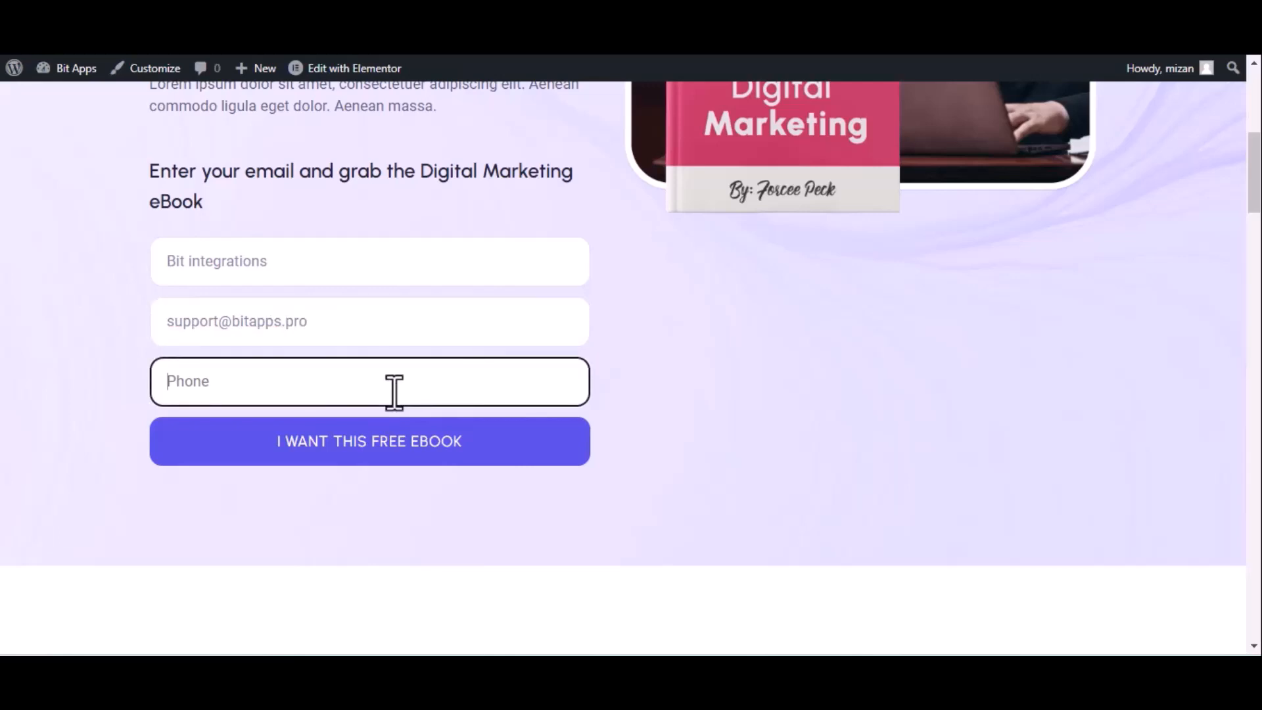
{"action": "left_click", "coordinate": [393, 442]}
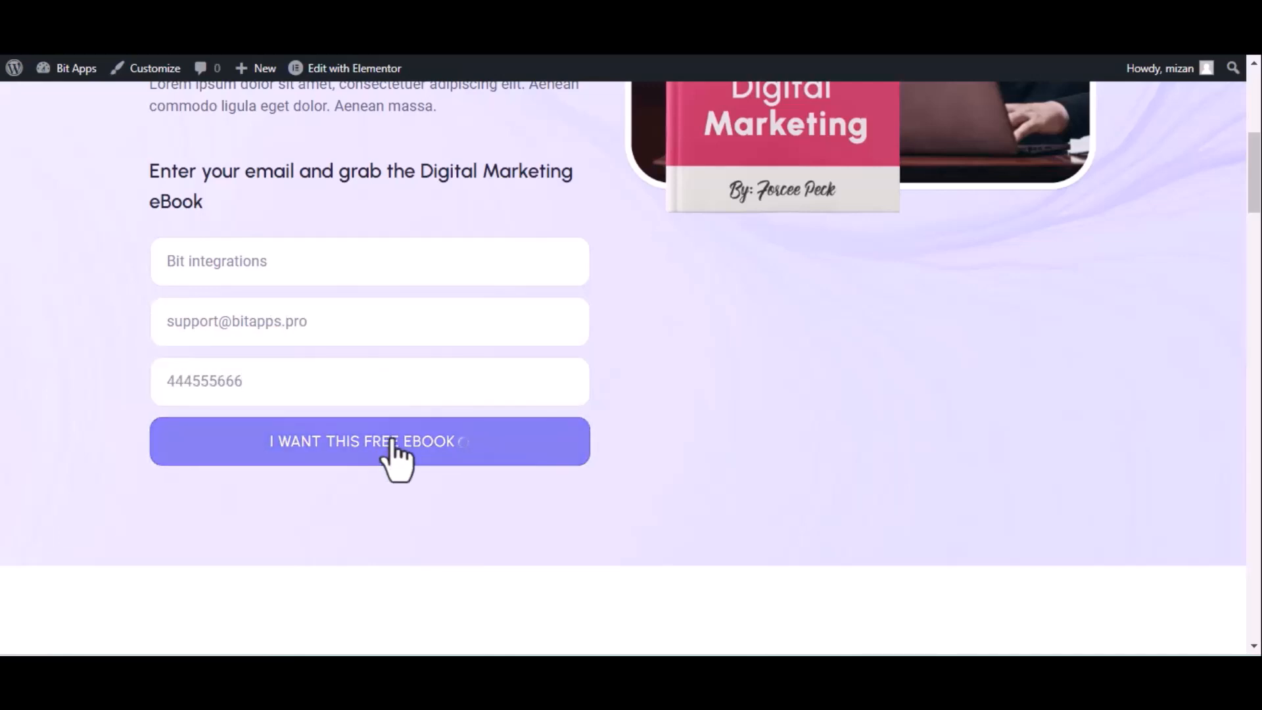